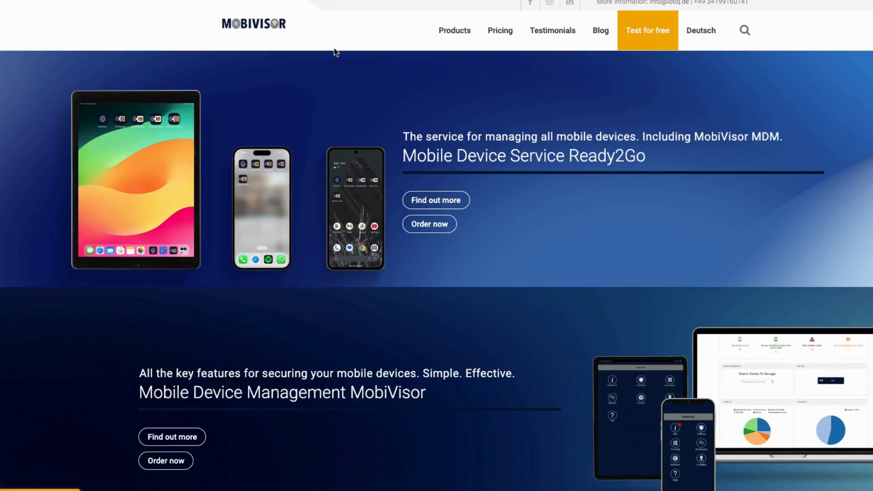
Open the free MobiVisor test form and enter IOTIQ as the desired sub-domain
{"action": "left_click", "coordinate": [652, 48]}
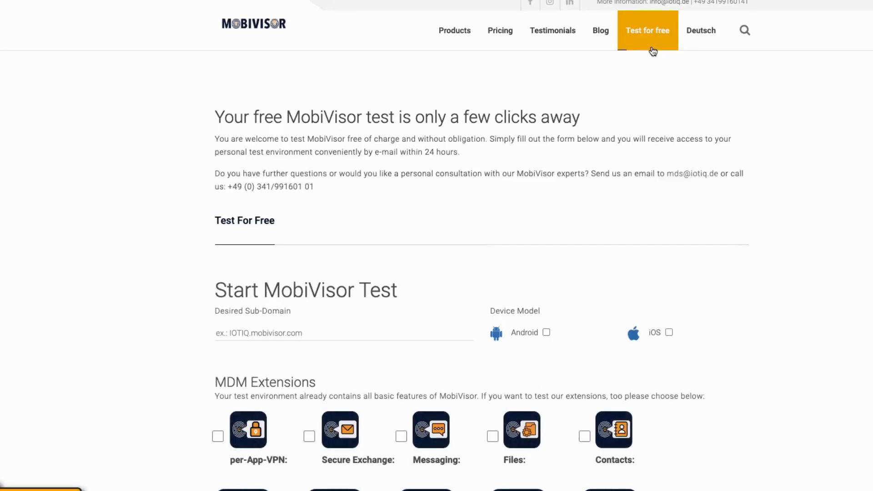
{"action": "scroll", "coordinate": [500, 210], "scroll_direction": "down", "scroll_amount": 4}
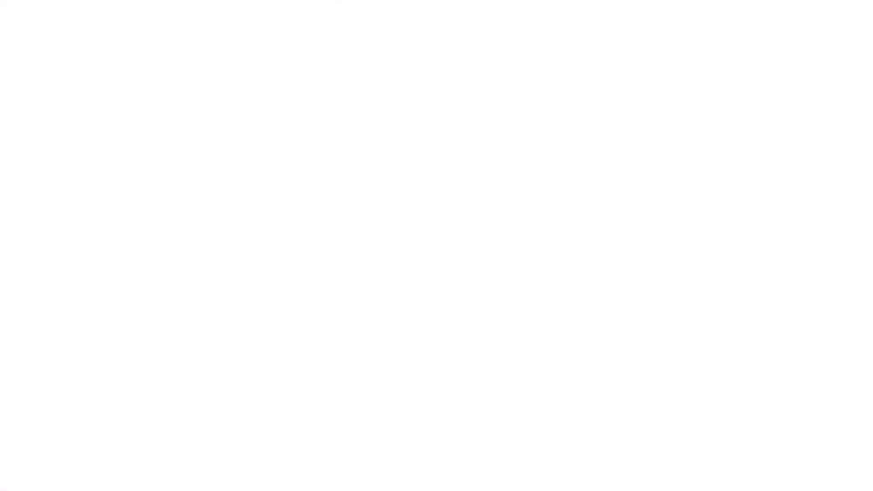
{"action": "left_click", "coordinate": [301, 152]}
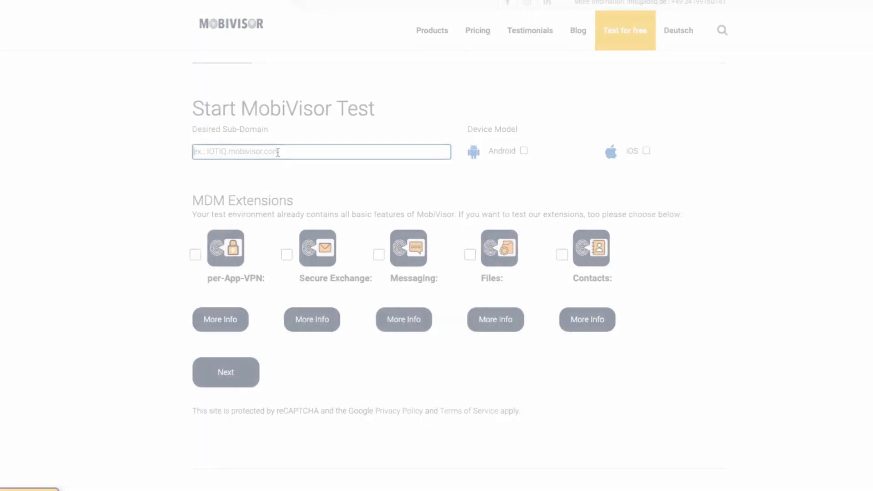
{"action": "type", "text": "IOTIQ"}
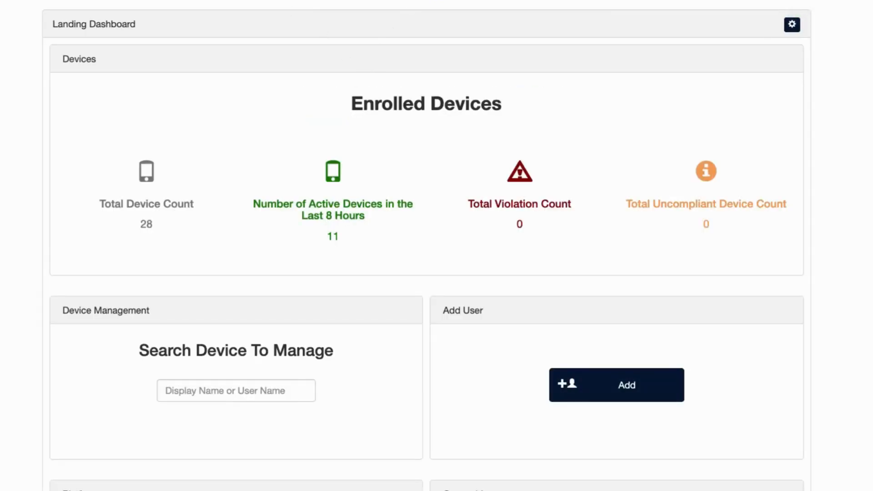
Open the Apple DEP integration and review the device sync section with its list of devices and assigned profiles
{"action": "left_click", "coordinate": [270, 1]}
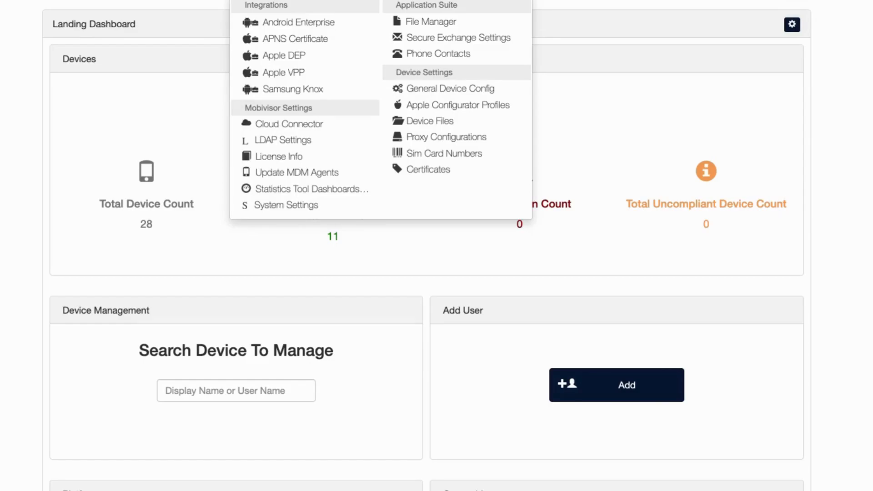
{"action": "left_click", "coordinate": [272, 55]}
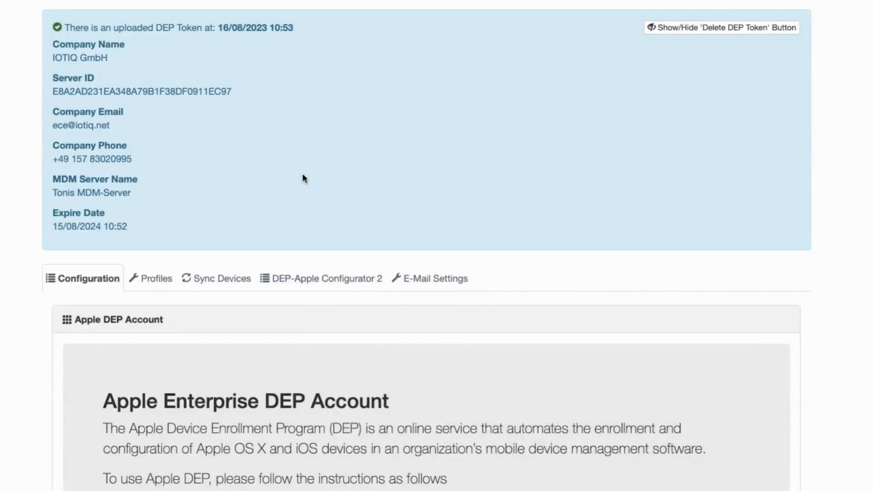
{"action": "scroll", "coordinate": [303, 177], "scroll_direction": "down", "scroll_amount": 1}
{"action": "scroll", "coordinate": [304, 177], "scroll_direction": "down", "scroll_amount": 2}
{"action": "left_click", "coordinate": [223, 218]}
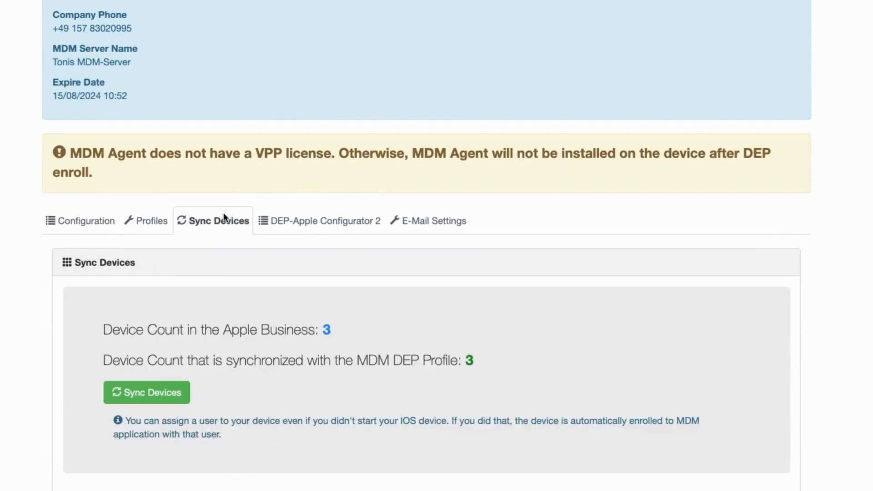
{"action": "scroll", "coordinate": [223, 217], "scroll_direction": "down", "scroll_amount": 6}
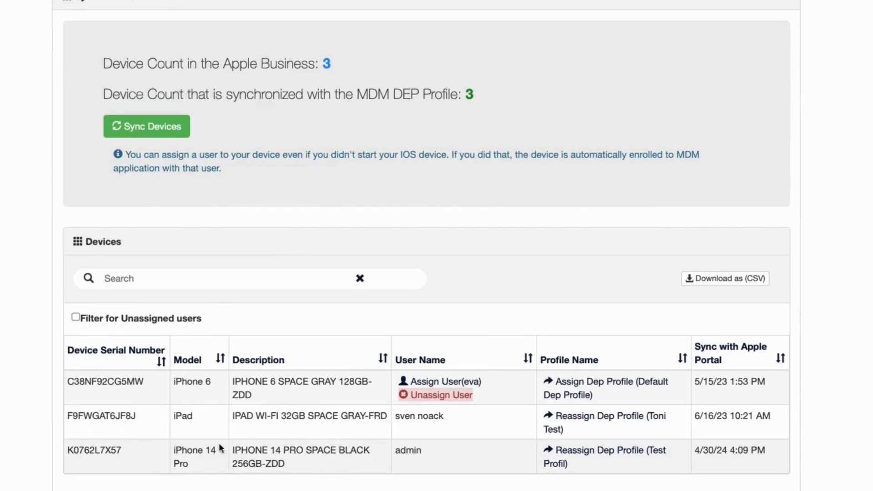
{"action": "scroll", "coordinate": [220, 448], "scroll_direction": "up", "scroll_amount": 9}
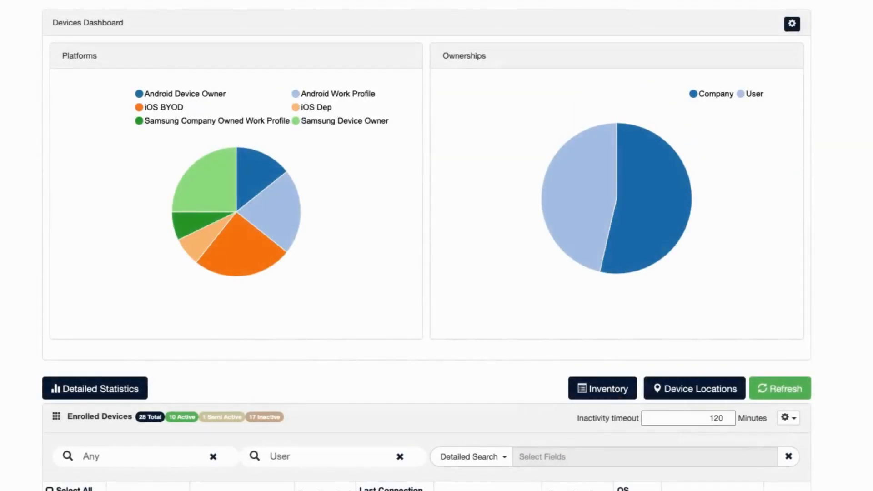
Review the platform and ownership charts and the enrolled devices, and open management of the Apple iPad13,4
{"action": "scroll", "coordinate": [328, 347], "scroll_direction": "down", "scroll_amount": 1}
{"action": "scroll", "coordinate": [328, 348], "scroll_direction": "down", "scroll_amount": 5}
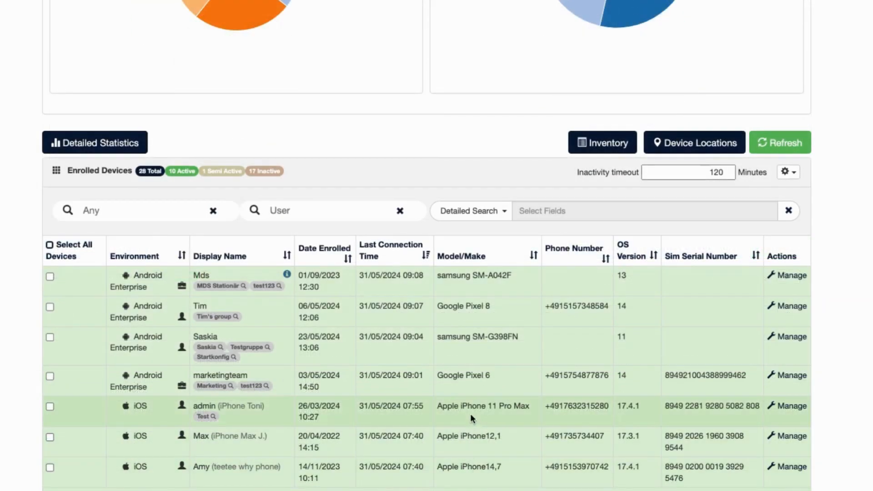
{"action": "scroll", "coordinate": [408, 353], "scroll_direction": "up", "scroll_amount": 5}
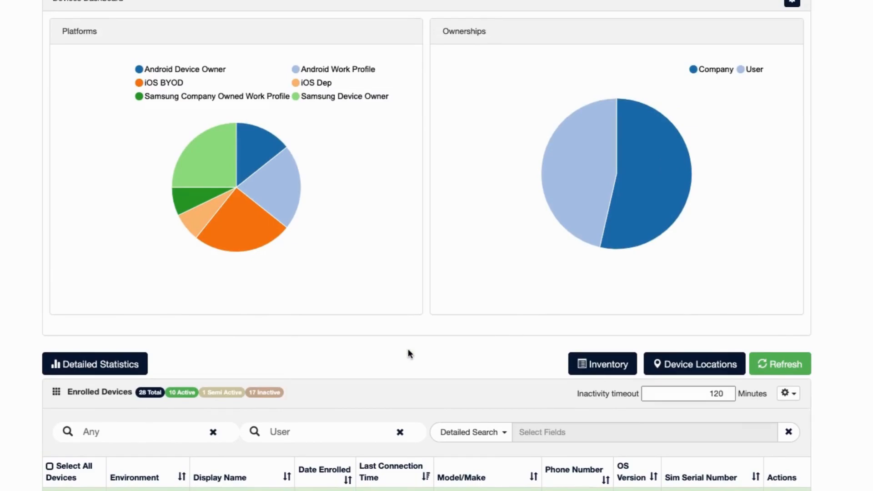
{"action": "scroll", "coordinate": [408, 348], "scroll_direction": "down", "scroll_amount": 8}
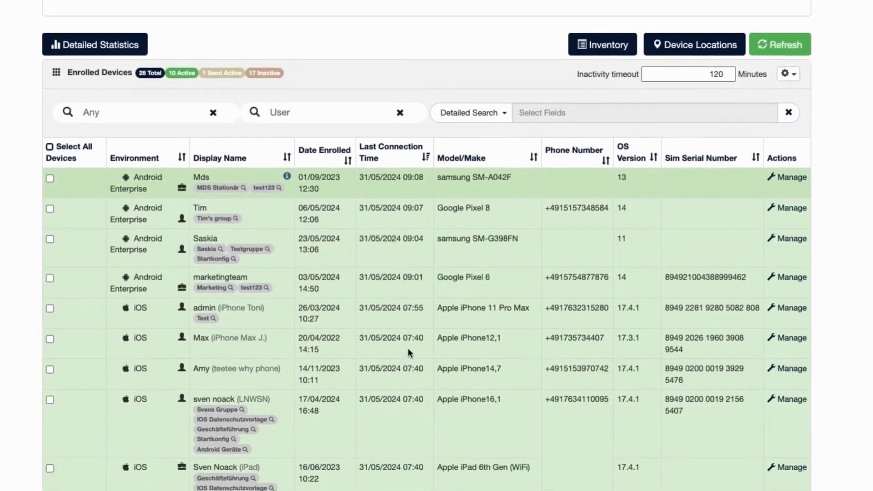
{"action": "scroll", "coordinate": [454, 388], "scroll_direction": "down", "scroll_amount": 2}
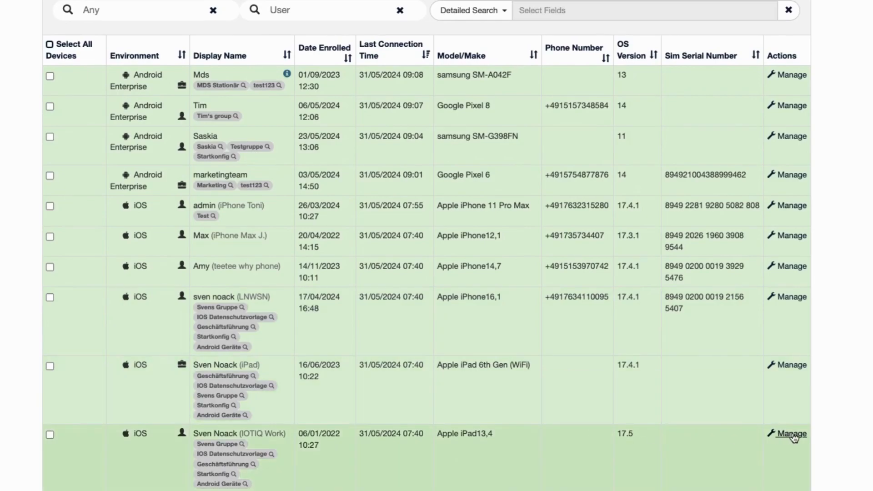
{"action": "left_click", "coordinate": [792, 434]}
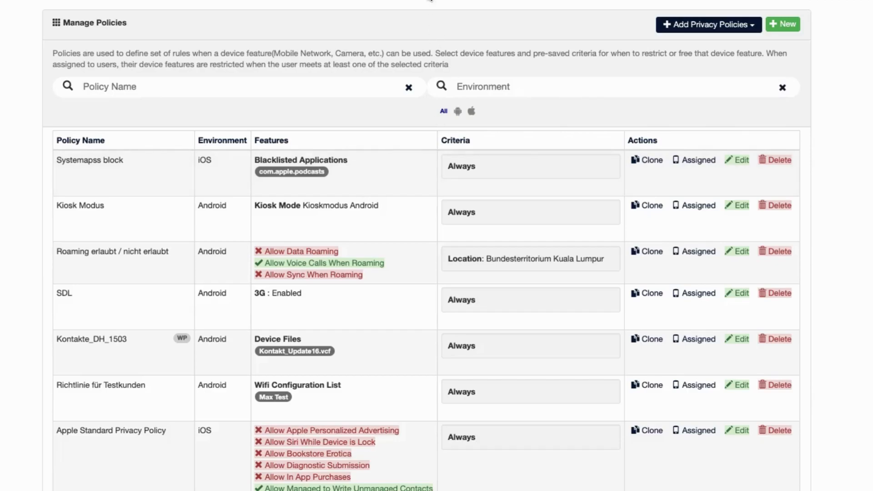
Open the applications list, filter it to iOS VPP apps, and select the first Microsoft Word app
{"action": "left_click", "coordinate": [400, 0]}
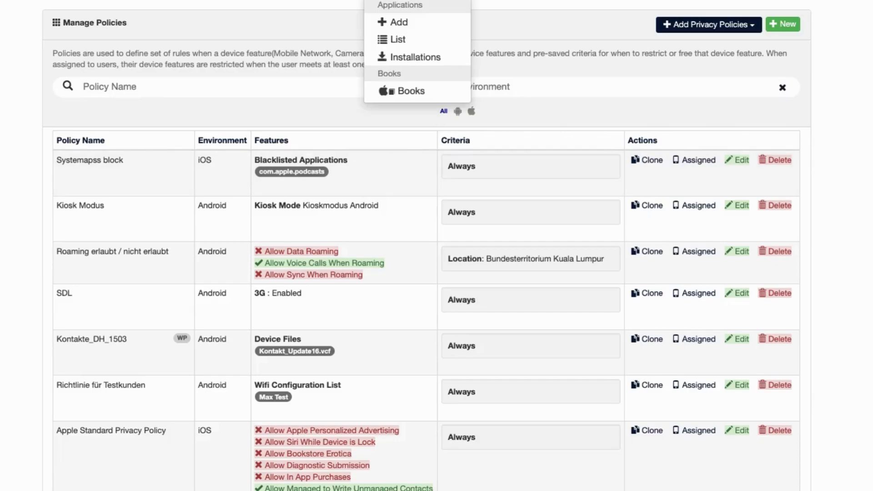
{"action": "left_click", "coordinate": [415, 44]}
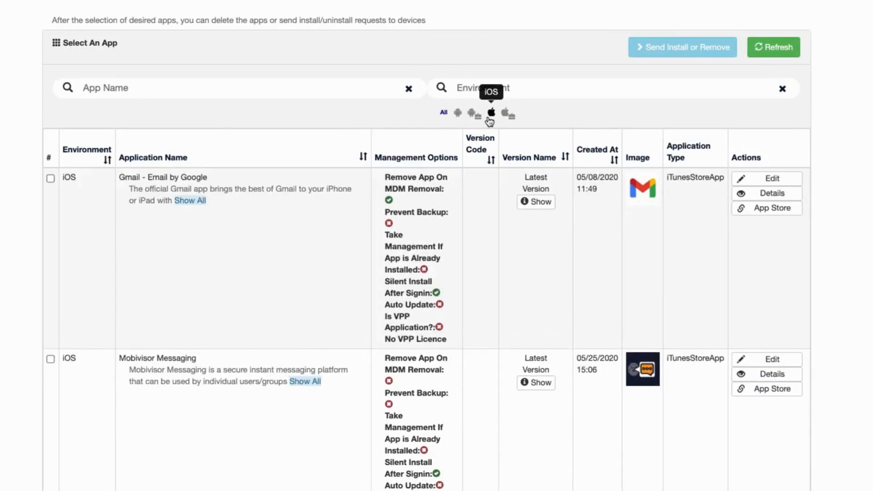
{"action": "left_click", "coordinate": [504, 114]}
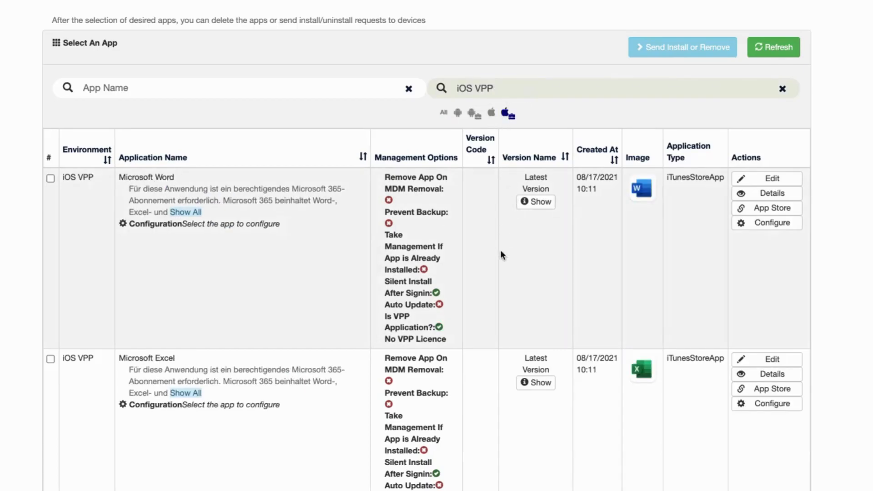
{"action": "scroll", "coordinate": [500, 250], "scroll_direction": "down", "scroll_amount": 2}
{"action": "scroll", "coordinate": [502, 254], "scroll_direction": "down", "scroll_amount": 10}
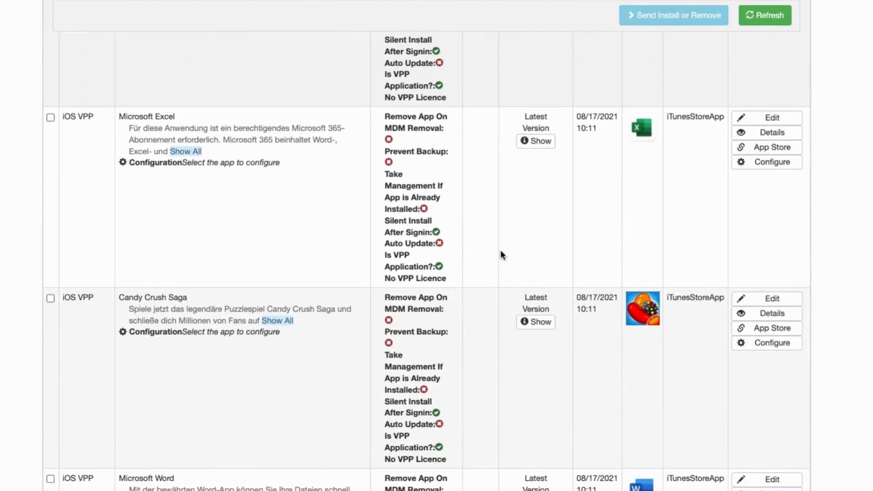
{"action": "scroll", "coordinate": [499, 250], "scroll_direction": "up", "scroll_amount": 10}
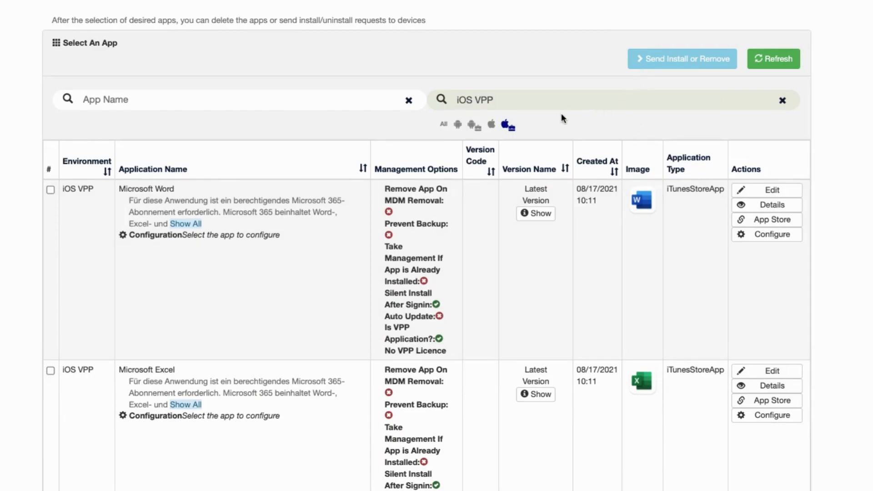
{"action": "left_click", "coordinate": [52, 190]}
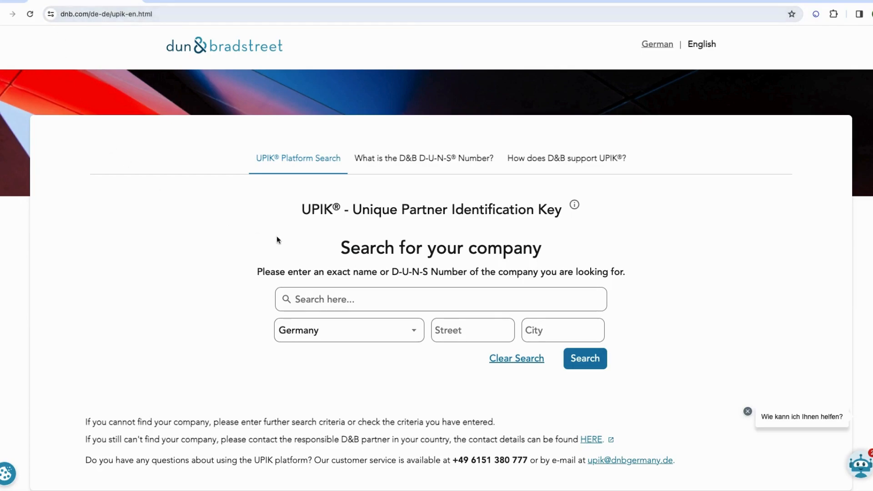
Search the Dun & Bradstreet UPIK platform for IOTIQ GmbH in Germany and check the results for its D-U-N-S number
{"action": "left_click", "coordinate": [327, 299]}
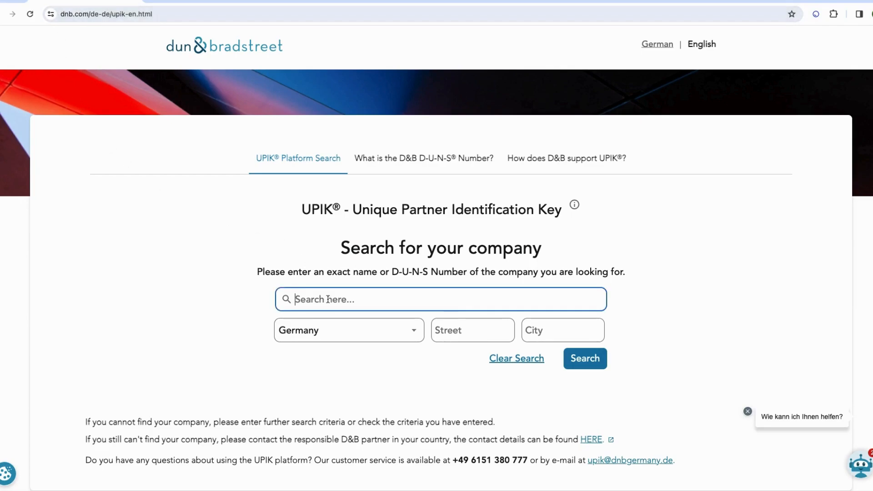
{"action": "type", "text": "IOTIQ GmbH"}
{"action": "left_click", "coordinate": [582, 362]}
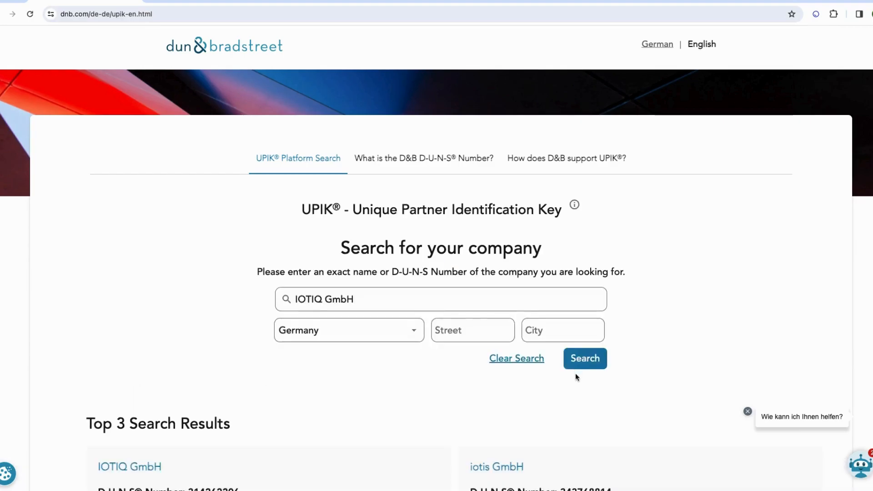
{"action": "scroll", "coordinate": [228, 359], "scroll_direction": "down", "scroll_amount": 3}
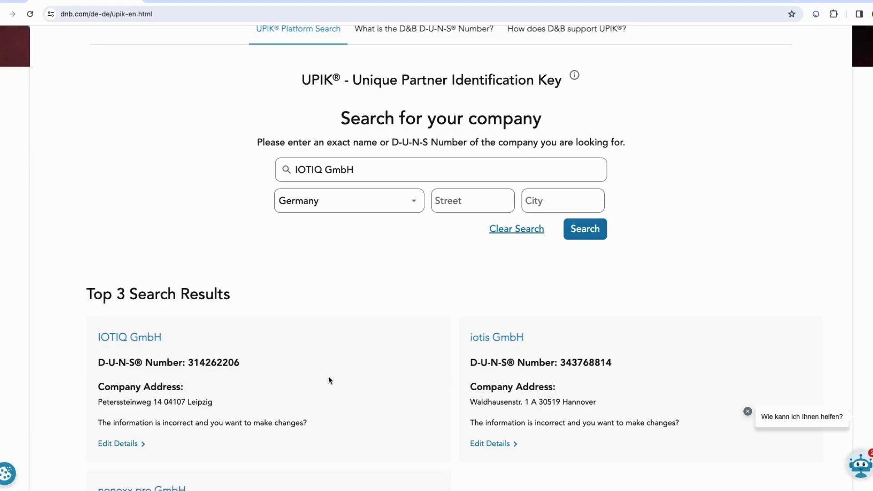
{"action": "scroll", "coordinate": [327, 380], "scroll_direction": "down", "scroll_amount": 1}
{"action": "scroll", "coordinate": [327, 380], "scroll_direction": "up", "scroll_amount": 2}
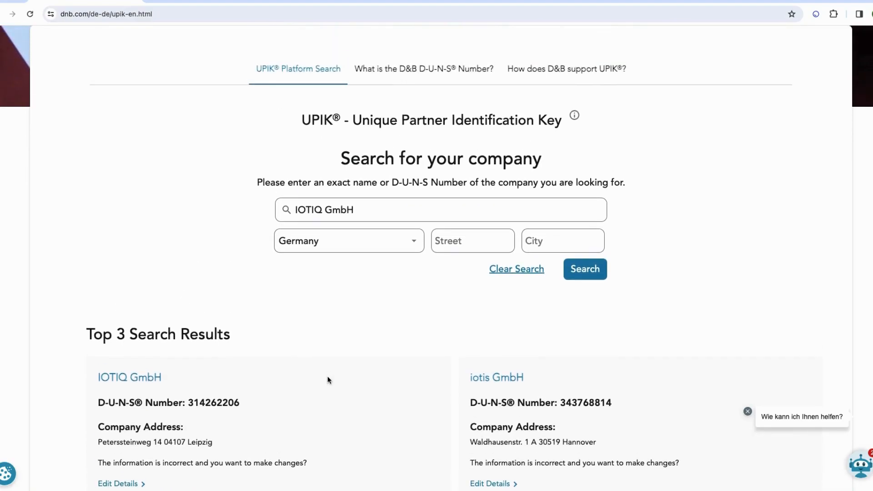
{"action": "scroll", "coordinate": [327, 377], "scroll_direction": "up", "scroll_amount": 1}
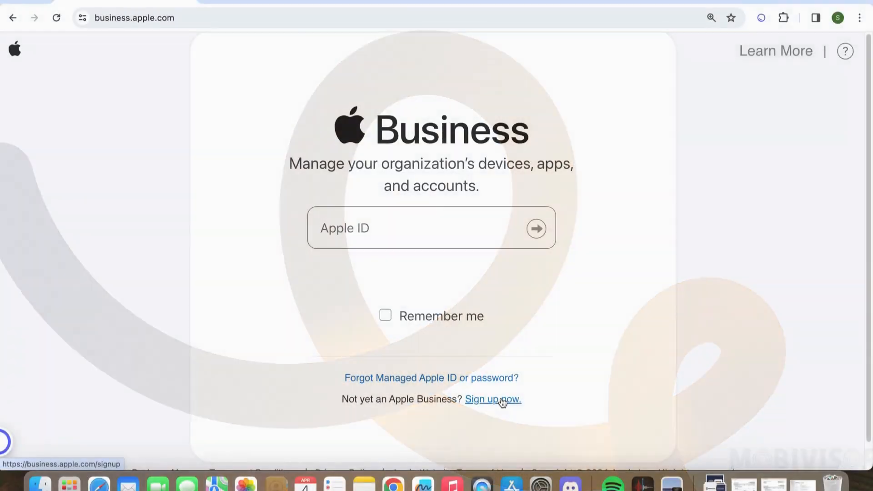
Start the Apple Business Manager sign-up and open the business information form
{"action": "left_click", "coordinate": [502, 399]}
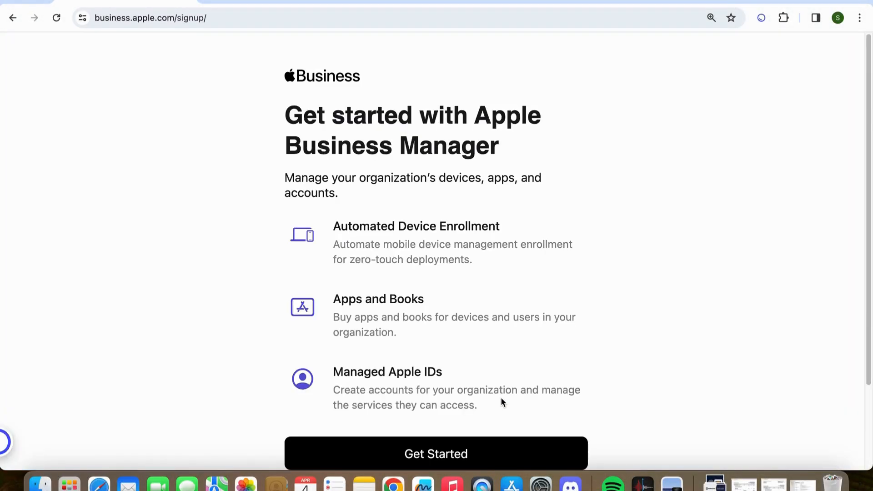
{"action": "scroll", "coordinate": [487, 307], "scroll_direction": "down", "scroll_amount": 1}
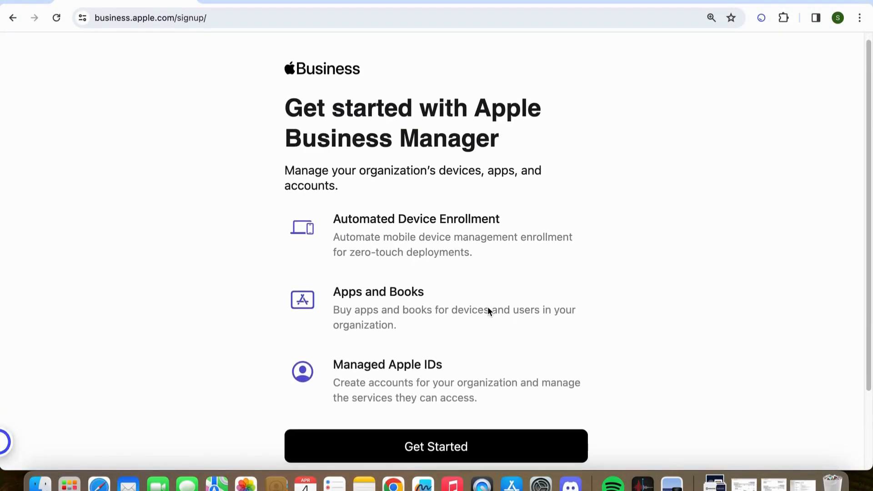
{"action": "scroll", "coordinate": [487, 307], "scroll_direction": "down", "scroll_amount": 2}
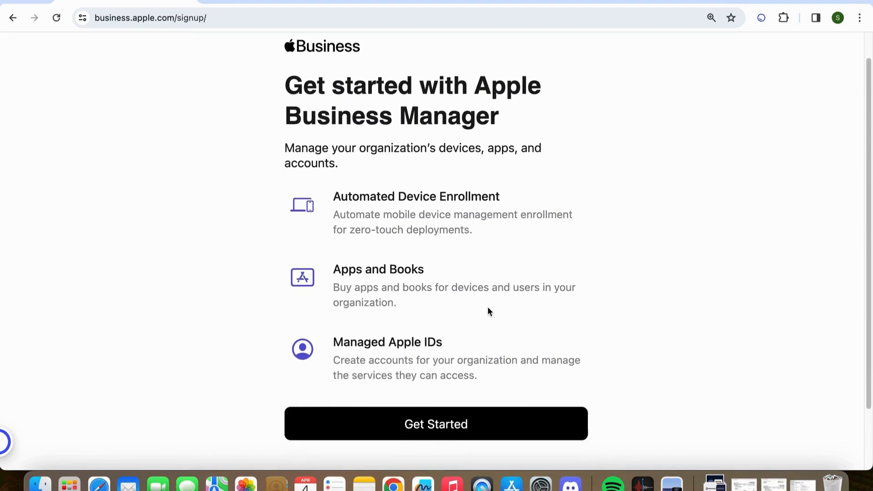
{"action": "left_click", "coordinate": [457, 429]}
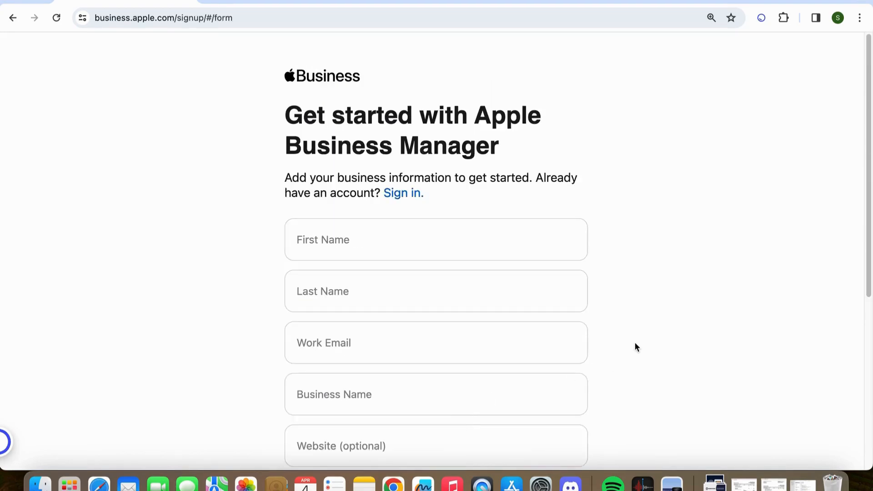
Fill in the contact's first name, last name and work email in the Apple Business Manager sign-up form
{"action": "left_click", "coordinate": [389, 233]}
{"action": "type", "text": "Lisa"}
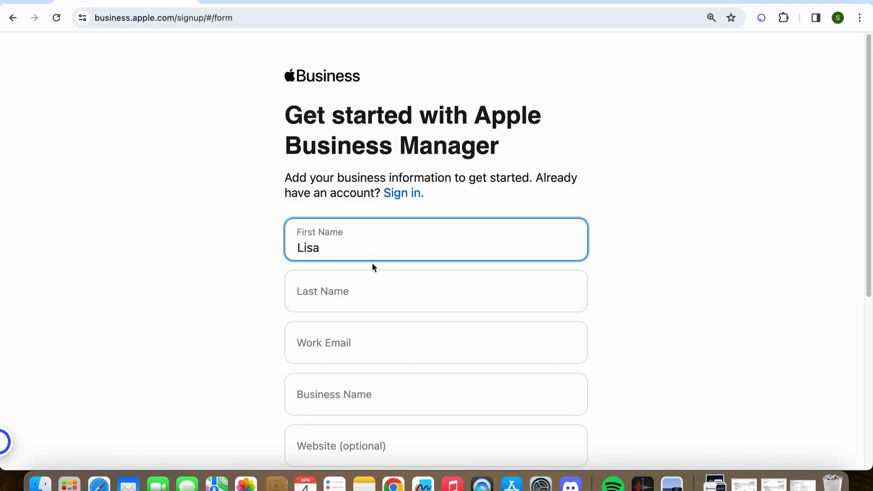
{"action": "left_click", "coordinate": [362, 286]}
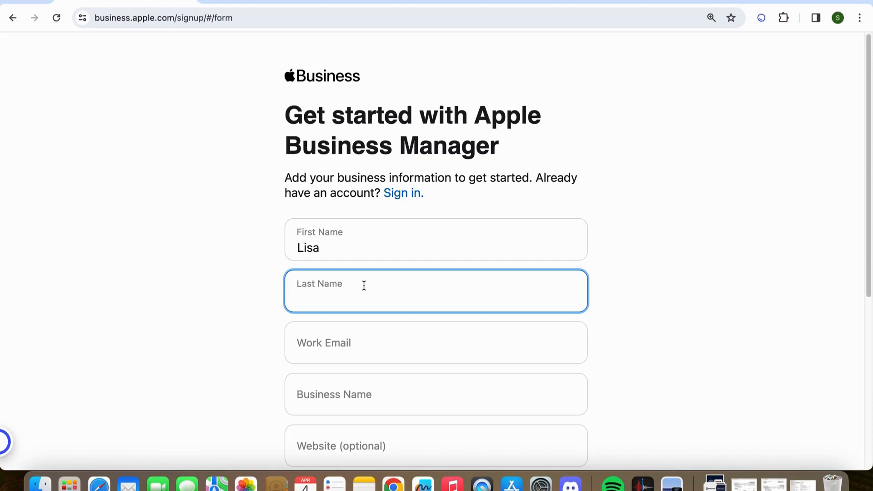
{"action": "type", "text": "Test"}
{"action": "left_click", "coordinate": [344, 340]}
{"action": "type", "text": "l.com"}
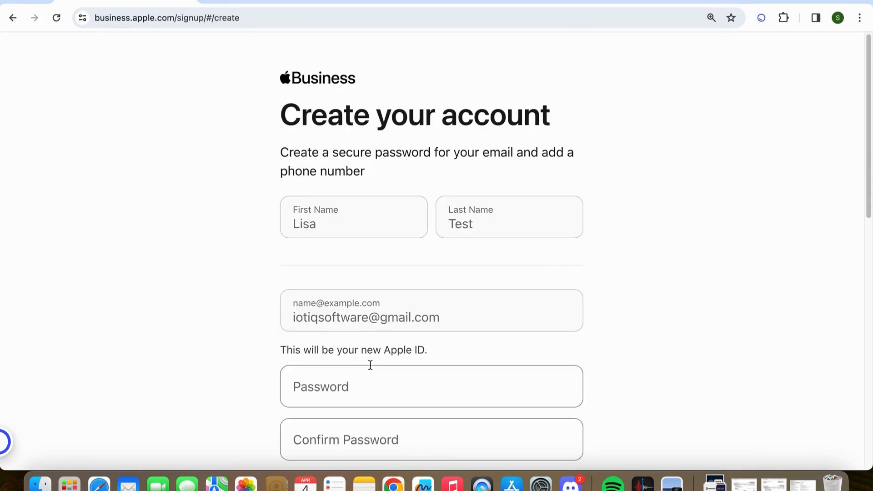
Enter the password for the new account, complete the remaining verification fields with text message selected, and submit the account form
{"action": "scroll", "coordinate": [370, 365], "scroll_direction": "down", "scroll_amount": 3}
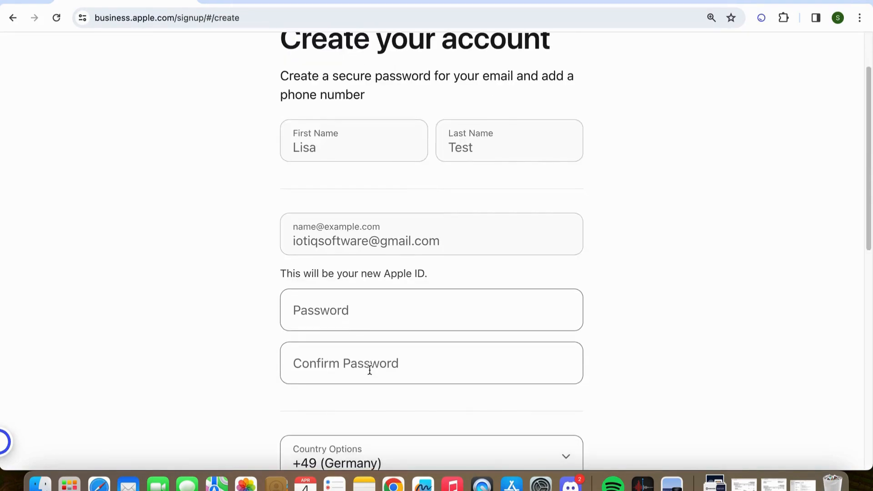
{"action": "left_click", "coordinate": [359, 253]}
{"action": "type", "text": "•••••••"}
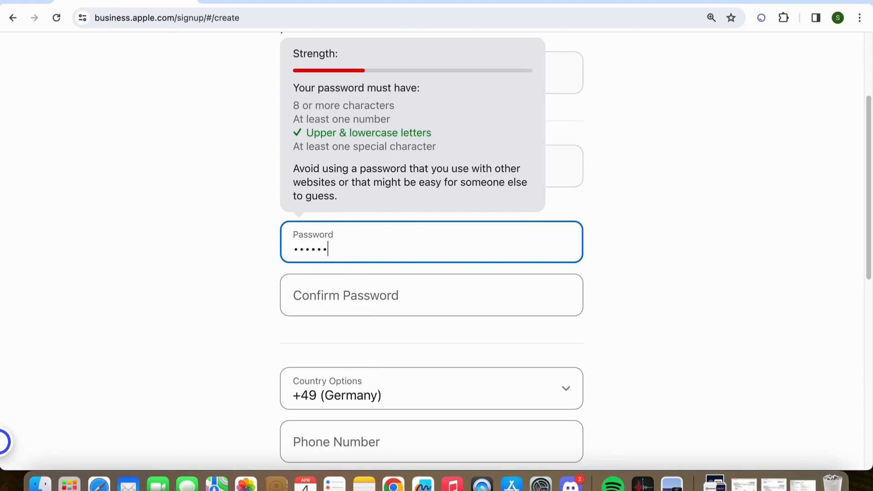
{"action": "type", "text": "•••••"}
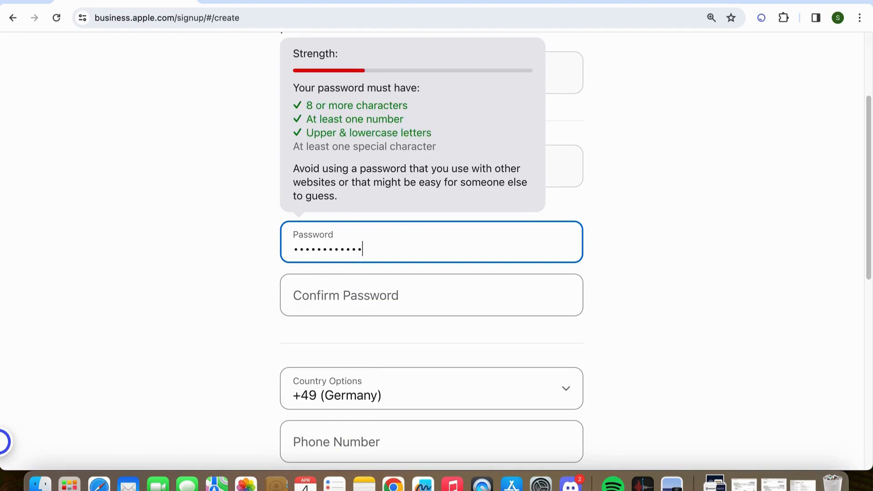
{"action": "type", "text": "•"}
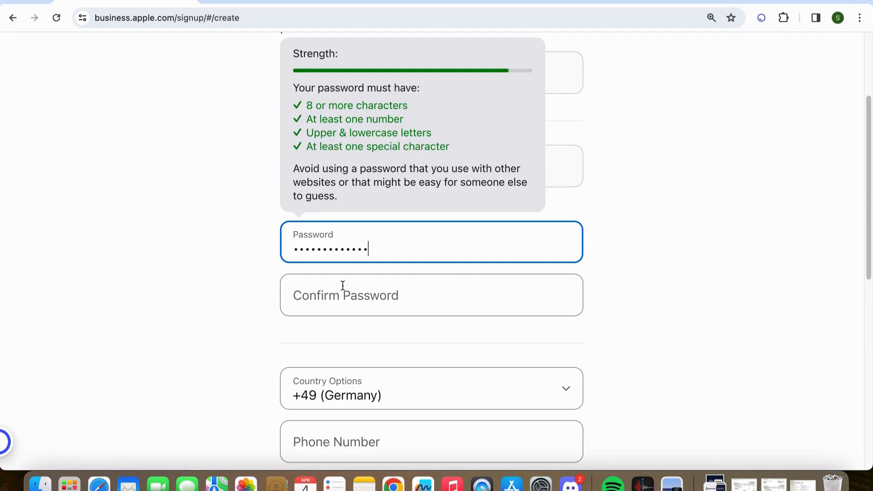
{"action": "left_click", "coordinate": [342, 287]}
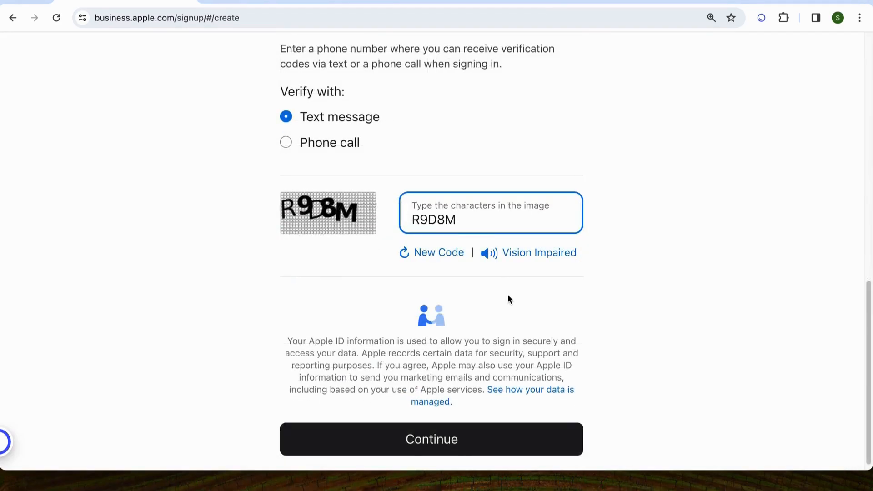
{"action": "scroll", "coordinate": [508, 293], "scroll_direction": "down", "scroll_amount": 1}
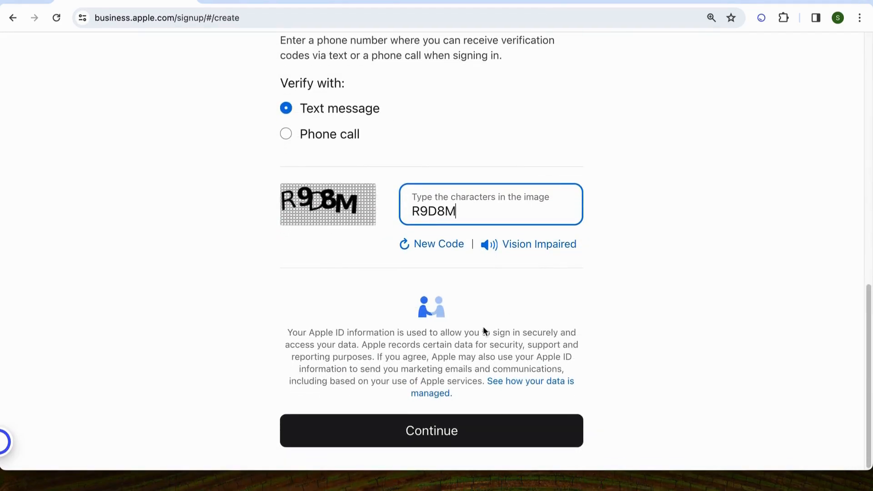
{"action": "left_click", "coordinate": [441, 430]}
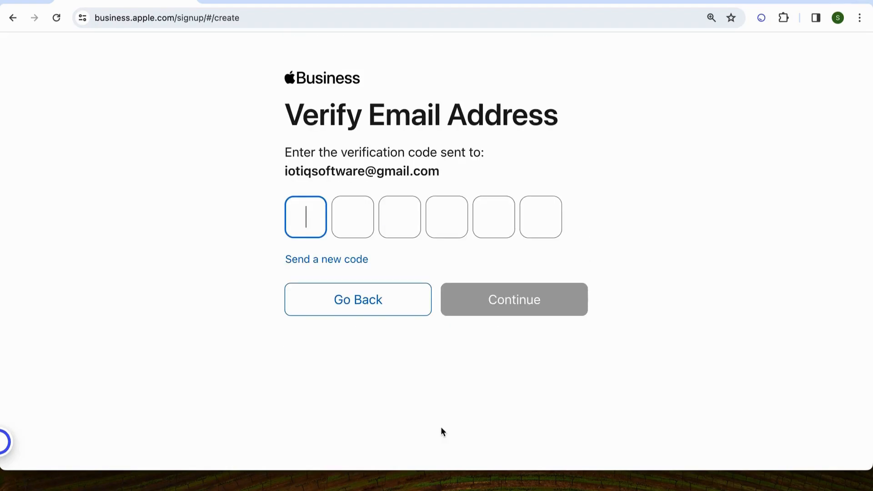
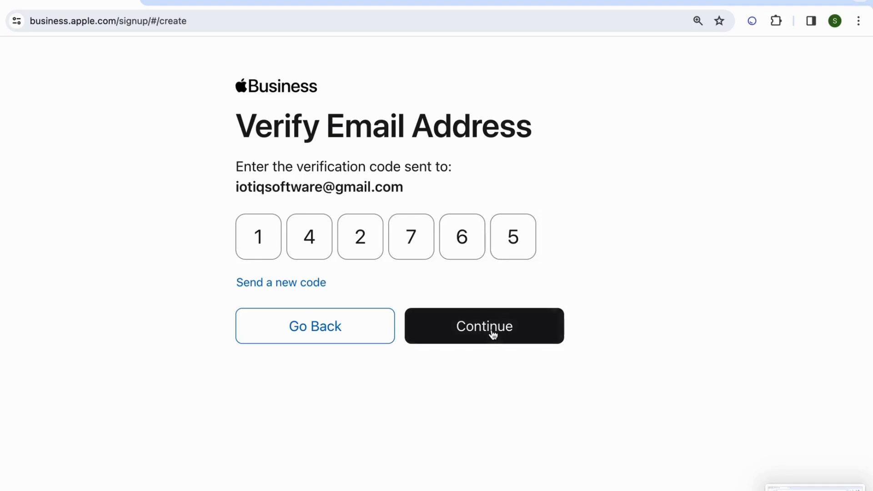
Enter the six-digit email verification code and continue the Apple Business Manager sign-up
{"action": "left_click", "coordinate": [490, 329]}
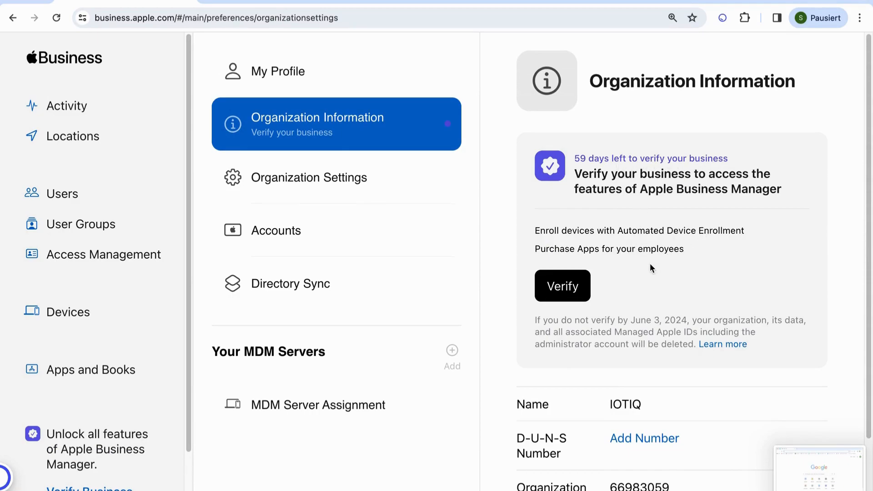
Open the business verification form and review its D-U-N-S number, organization information and verification contact fields
{"action": "scroll", "coordinate": [677, 398], "scroll_direction": "down", "scroll_amount": 3}
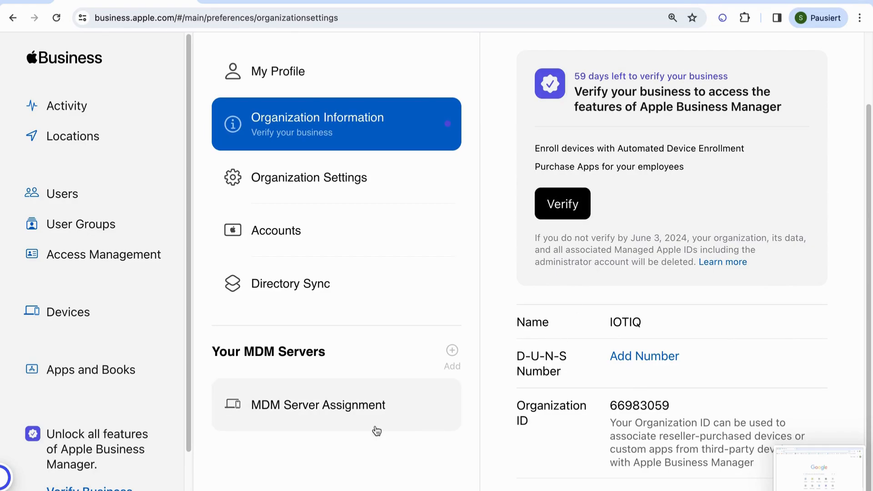
{"action": "left_click", "coordinate": [570, 204]}
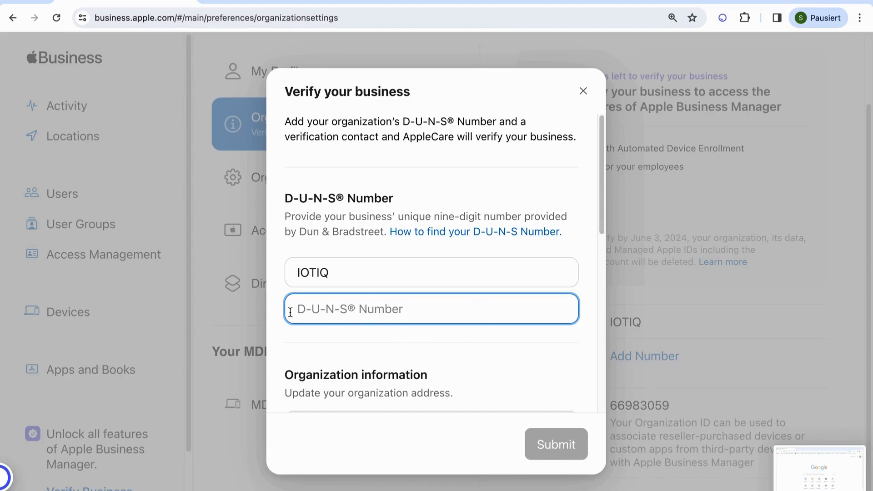
{"action": "scroll", "coordinate": [401, 346], "scroll_direction": "down", "scroll_amount": 4}
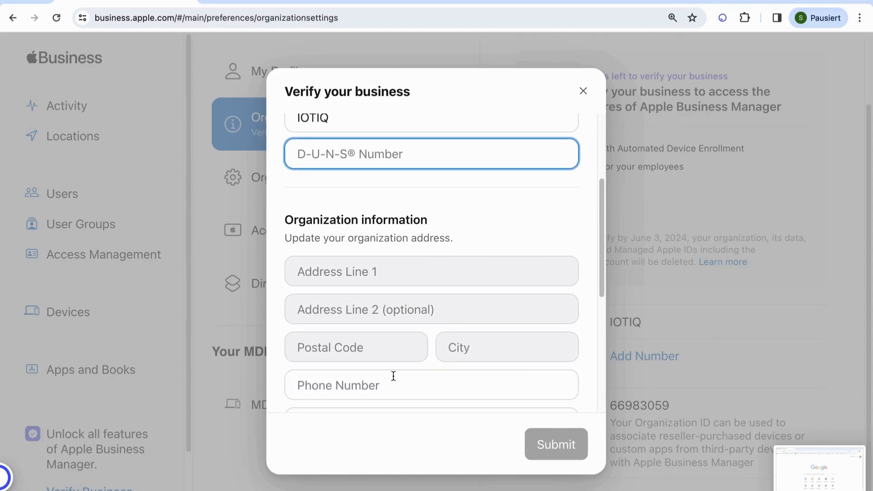
{"action": "scroll", "coordinate": [393, 376], "scroll_direction": "down", "scroll_amount": 1}
{"action": "scroll", "coordinate": [393, 376], "scroll_direction": "down", "scroll_amount": 3}
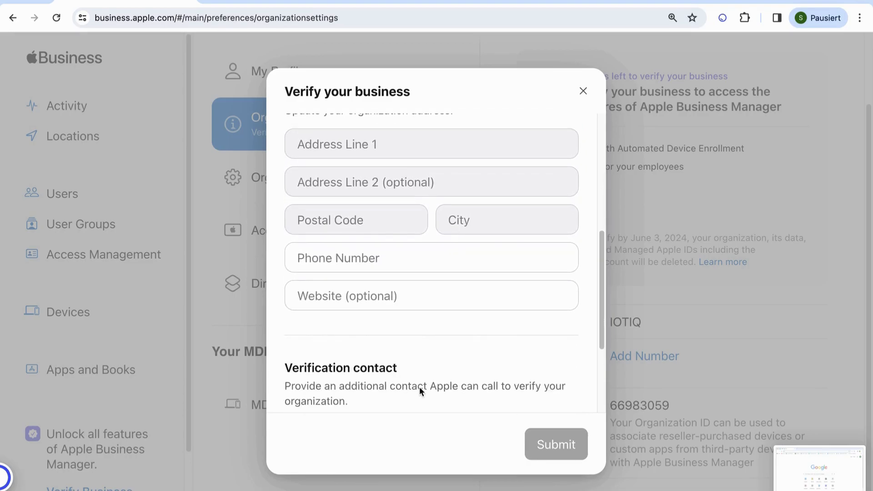
{"action": "scroll", "coordinate": [419, 387], "scroll_direction": "down", "scroll_amount": 3}
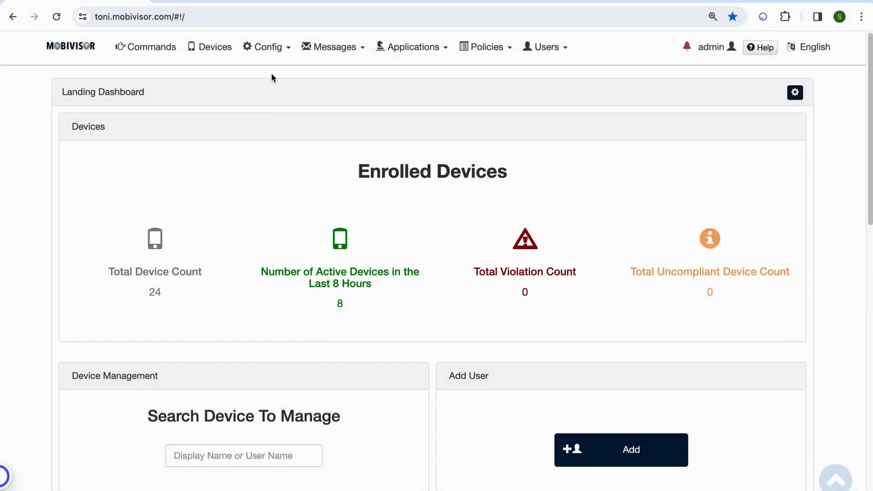
Switch to MobiVisor, open the APNS certificate settings and show the instructions for uploading the signed certificate
{"action": "left_click", "coordinate": [276, 54]}
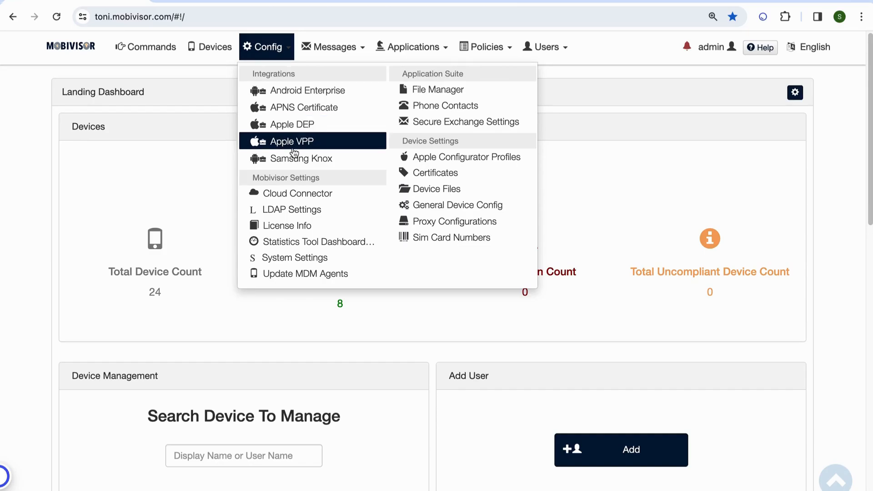
{"action": "left_click", "coordinate": [312, 109]}
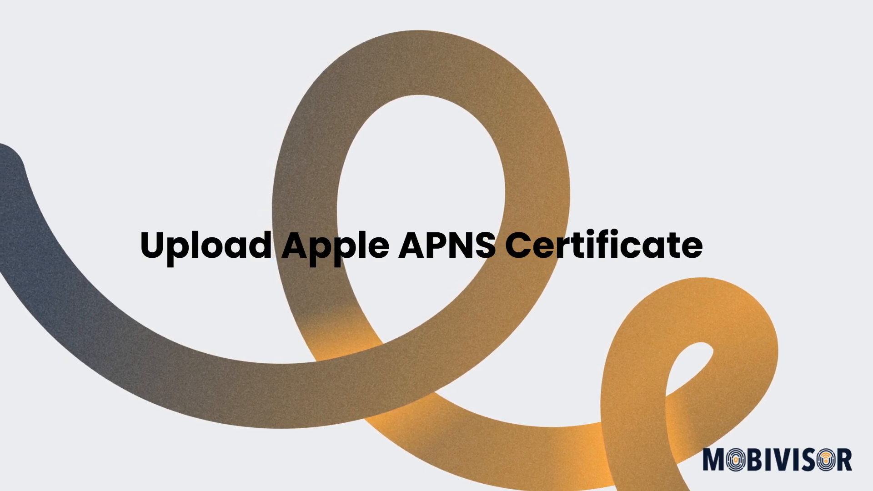
{"action": "scroll", "coordinate": [425, 352], "scroll_direction": "down", "scroll_amount": 1}
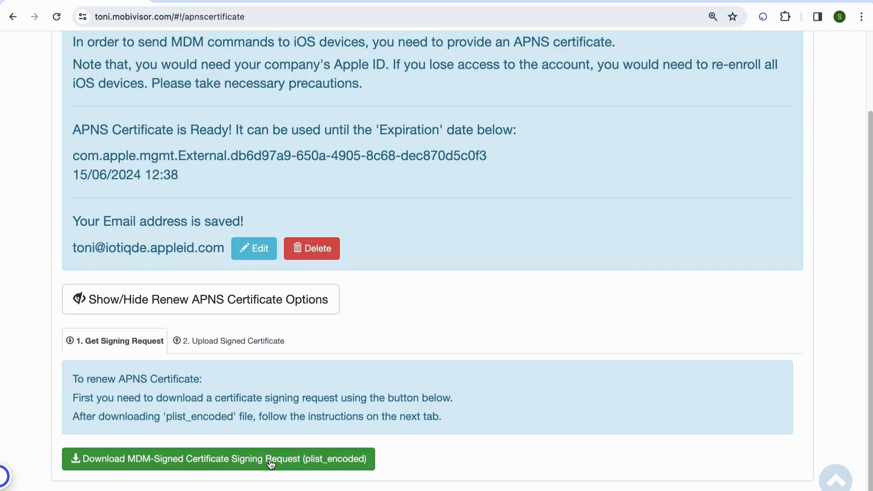
{"action": "left_click", "coordinate": [244, 344]}
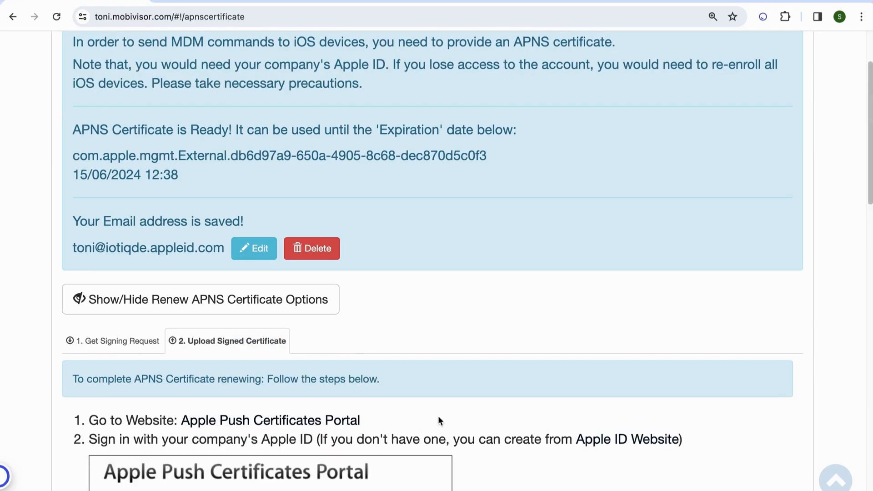
Read through the APNS certificate renewal instructions, from signing in to the Apple portal to uploading the certificate
{"action": "scroll", "coordinate": [438, 415], "scroll_direction": "down", "scroll_amount": 3}
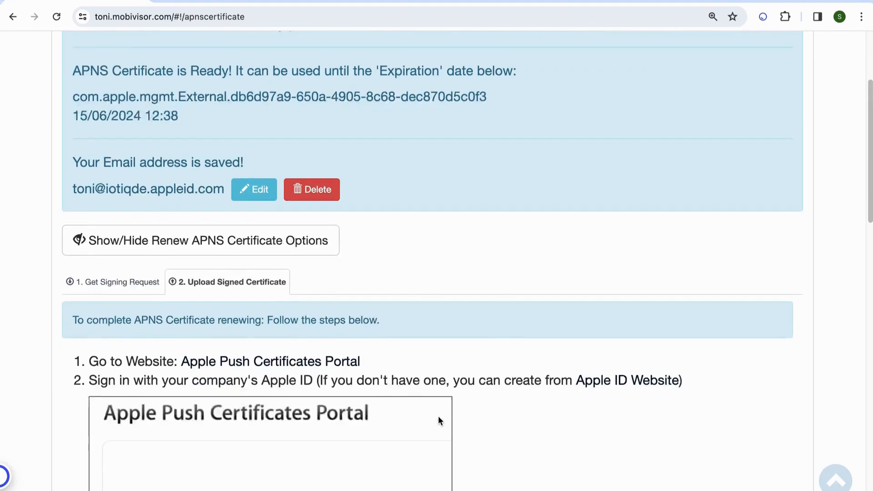
{"action": "scroll", "coordinate": [439, 420], "scroll_direction": "down", "scroll_amount": 5}
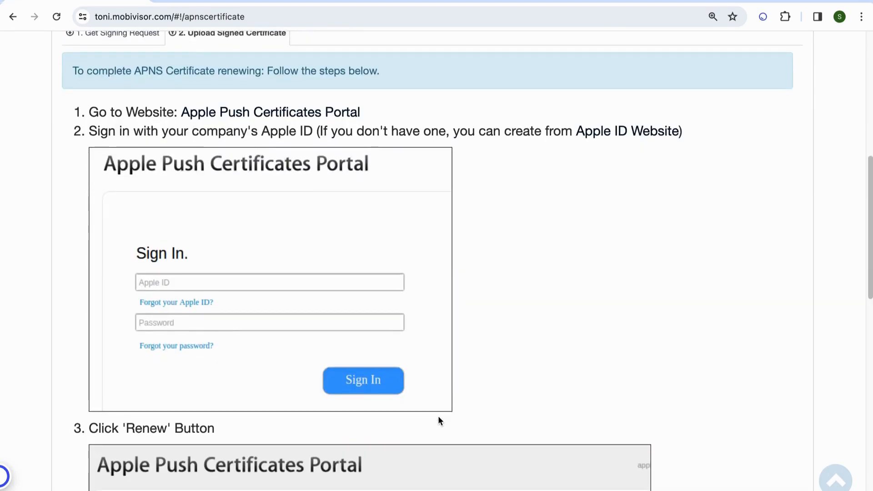
{"action": "scroll", "coordinate": [438, 418], "scroll_direction": "down", "scroll_amount": 1}
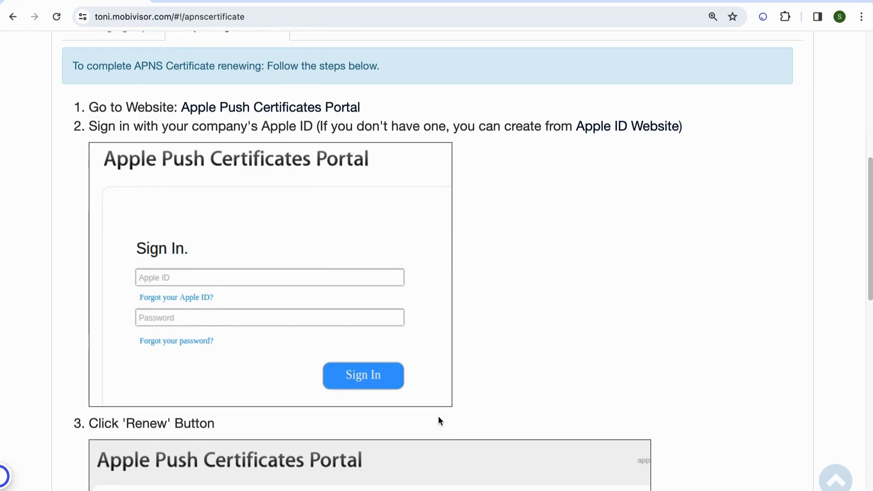
{"action": "scroll", "coordinate": [438, 418], "scroll_direction": "down", "scroll_amount": 5}
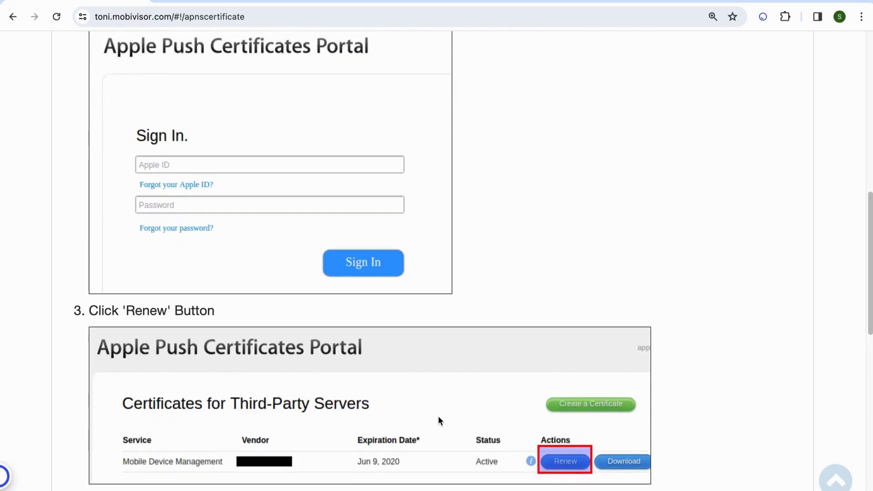
{"action": "scroll", "coordinate": [438, 418], "scroll_direction": "down", "scroll_amount": 5}
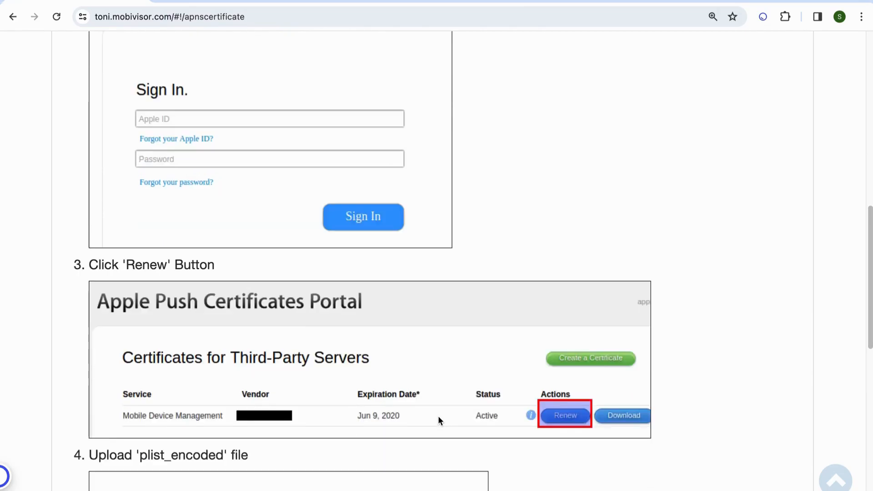
{"action": "scroll", "coordinate": [438, 418], "scroll_direction": "down", "scroll_amount": 9}
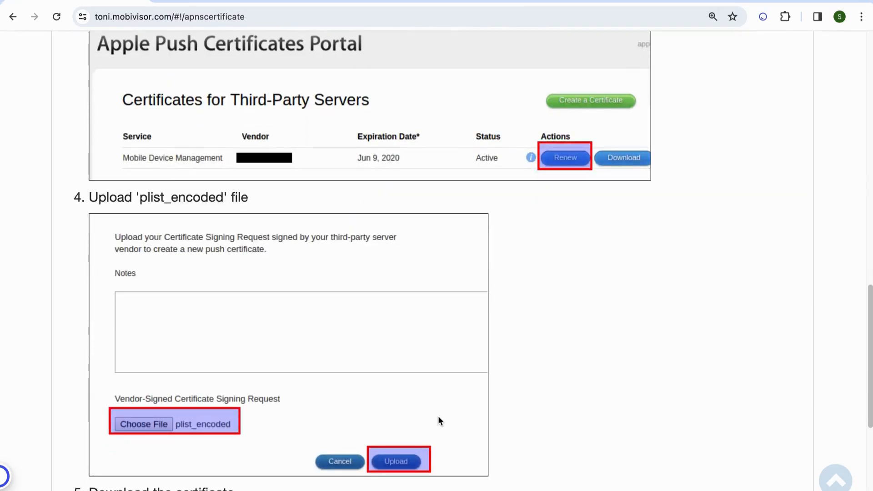
{"action": "scroll", "coordinate": [439, 421], "scroll_direction": "down", "scroll_amount": 8}
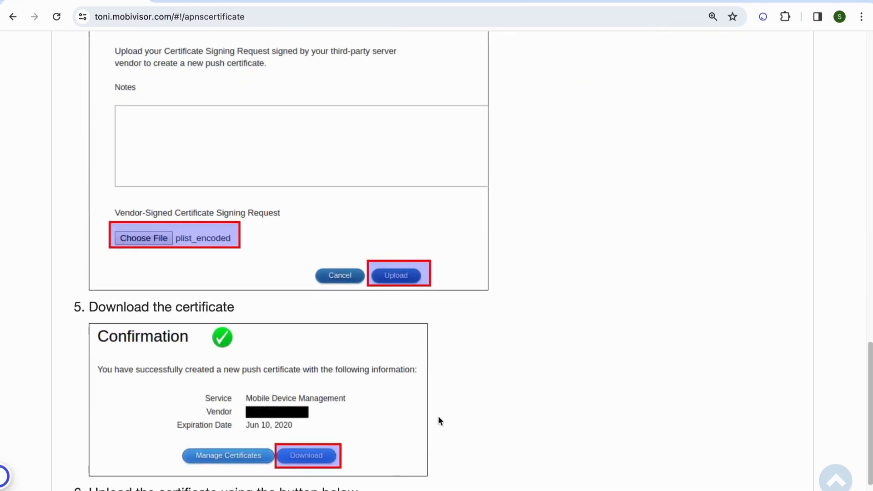
{"action": "scroll", "coordinate": [437, 415], "scroll_direction": "down", "scroll_amount": 3}
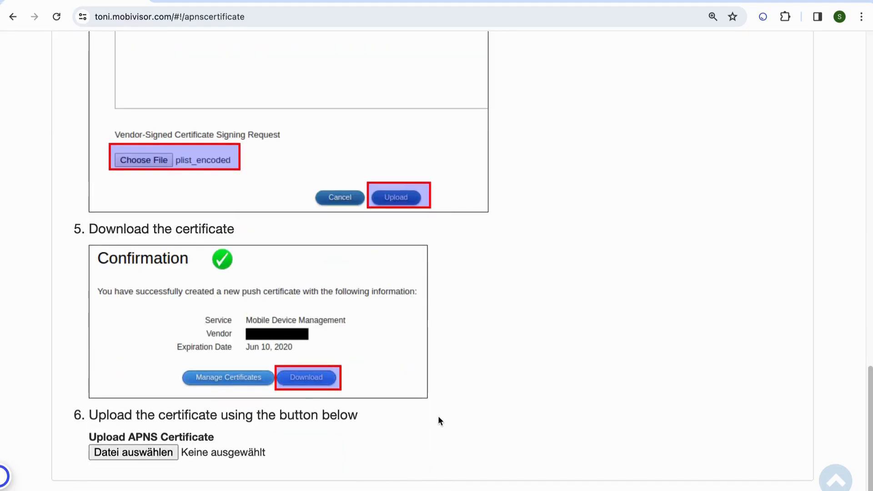
Open the Apple Push Certificates Portal from the renewal instructions and enter the company's Apple ID email to sign in
{"action": "scroll", "coordinate": [438, 418], "scroll_direction": "up", "scroll_amount": 6}
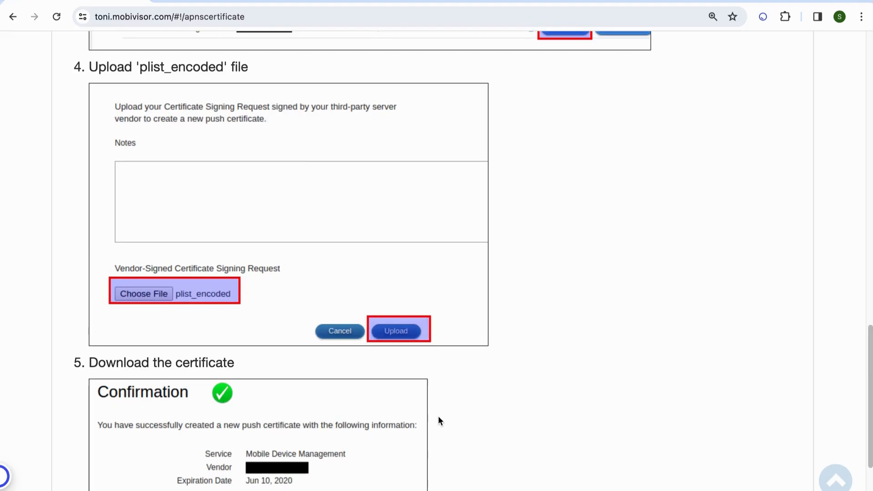
{"action": "scroll", "coordinate": [437, 415], "scroll_direction": "up", "scroll_amount": 10}
{"action": "scroll", "coordinate": [437, 416], "scroll_direction": "up", "scroll_amount": 10}
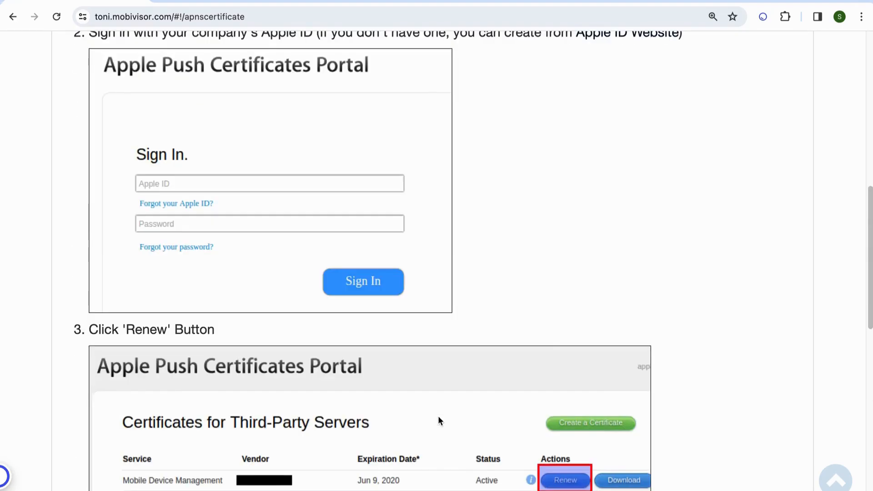
{"action": "scroll", "coordinate": [438, 416], "scroll_direction": "up", "scroll_amount": 6}
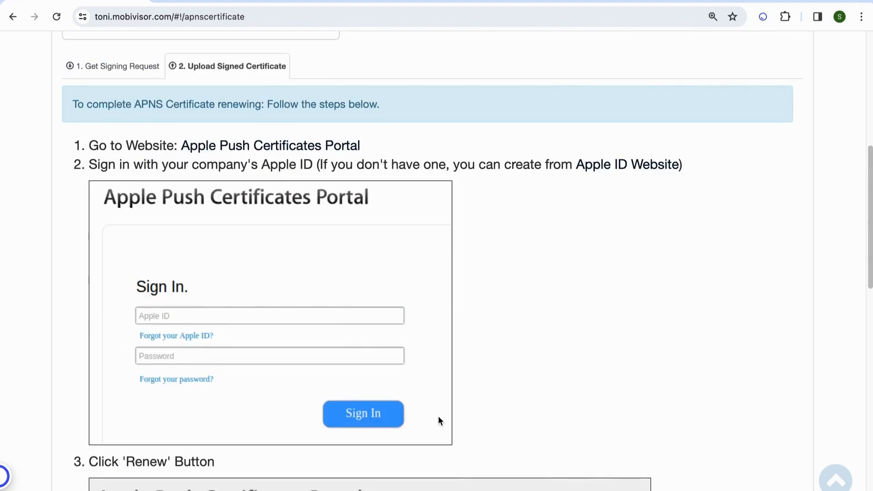
{"action": "scroll", "coordinate": [438, 415], "scroll_direction": "up", "scroll_amount": 5}
{"action": "scroll", "coordinate": [437, 416], "scroll_direction": "up", "scroll_amount": 7}
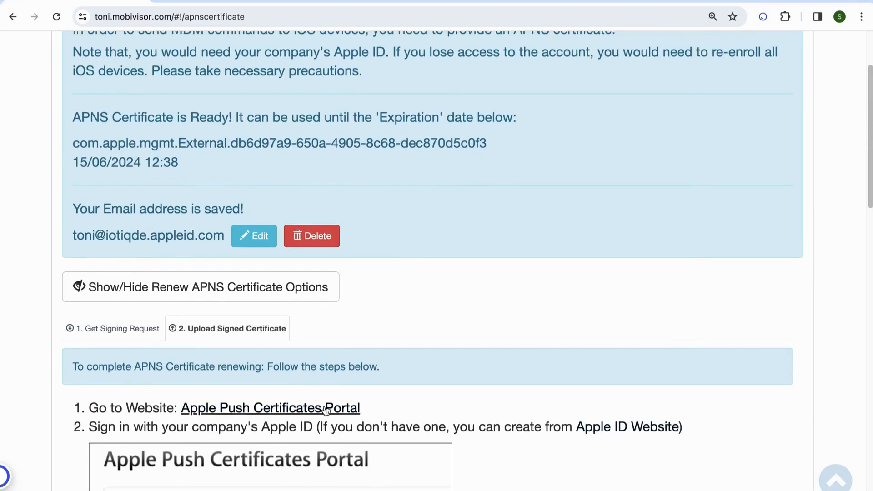
{"action": "left_click", "coordinate": [325, 408]}
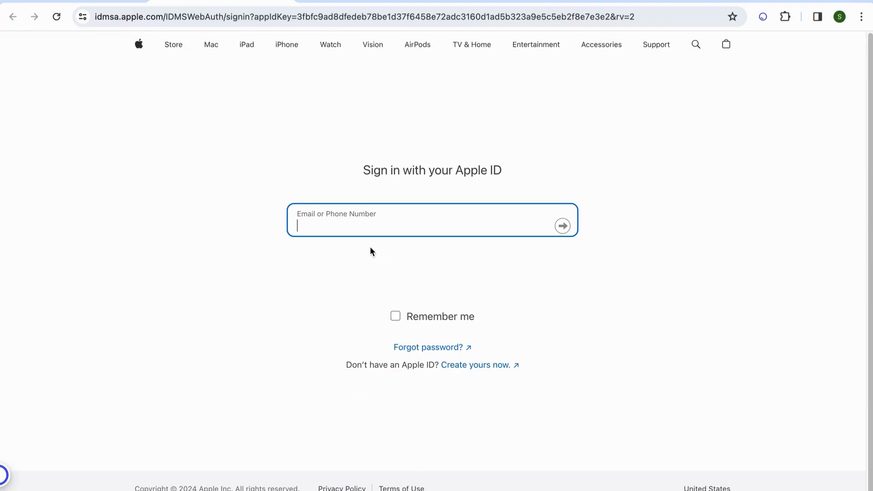
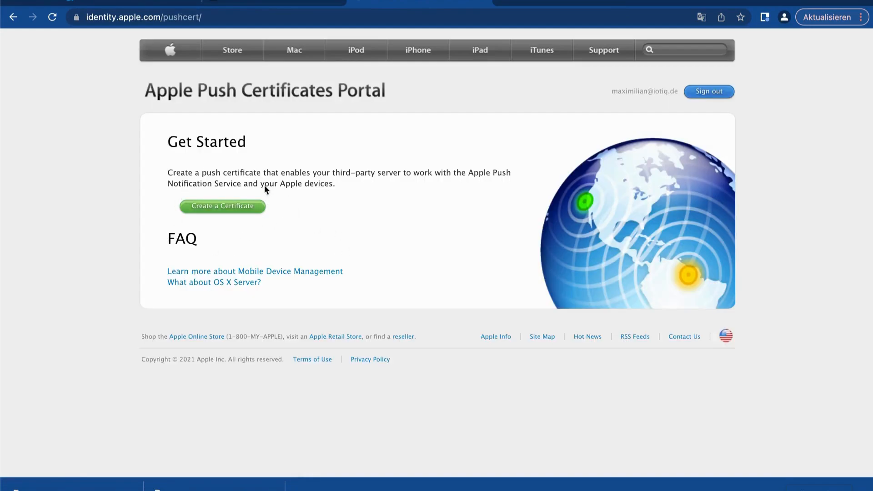
Create a new push certificate from the signing request plist_encoded (1).txt and download the certificate
{"action": "left_click", "coordinate": [230, 206]}
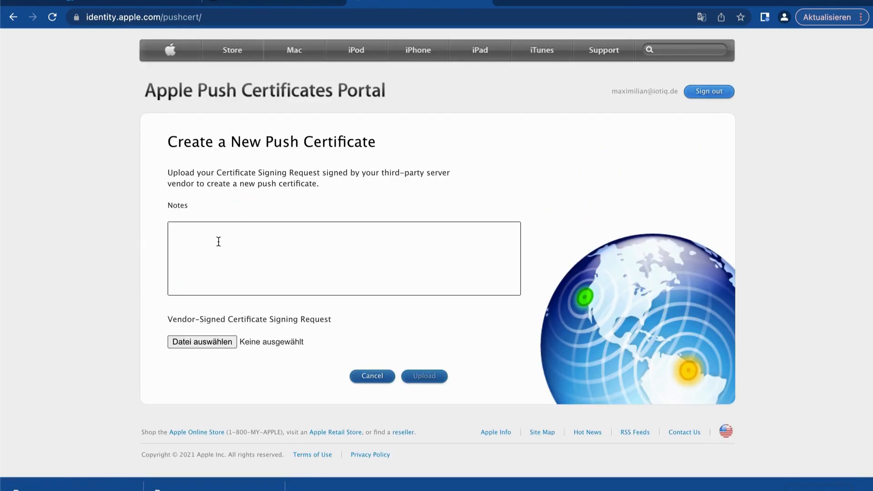
{"action": "left_click", "coordinate": [207, 341]}
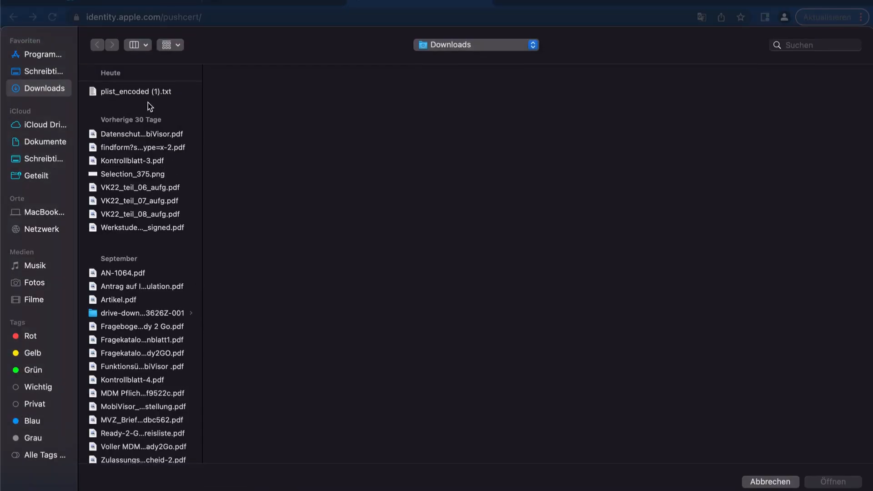
{"action": "left_click", "coordinate": [148, 93]}
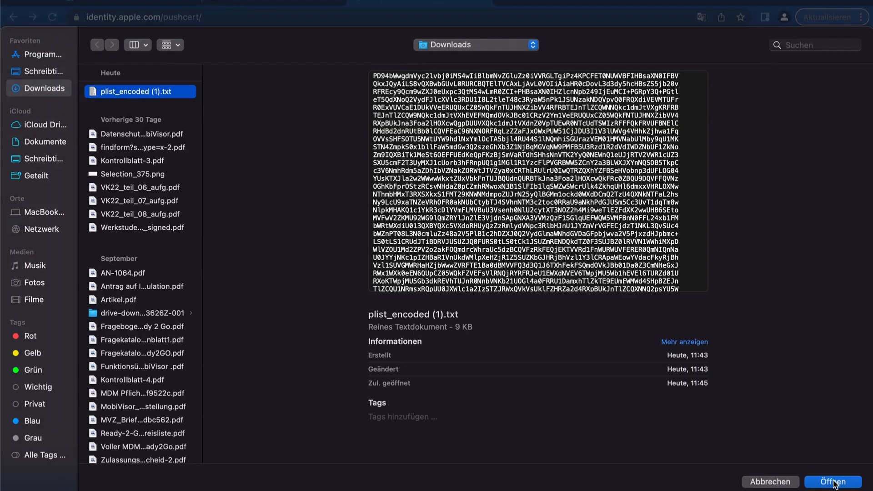
{"action": "left_click", "coordinate": [833, 482]}
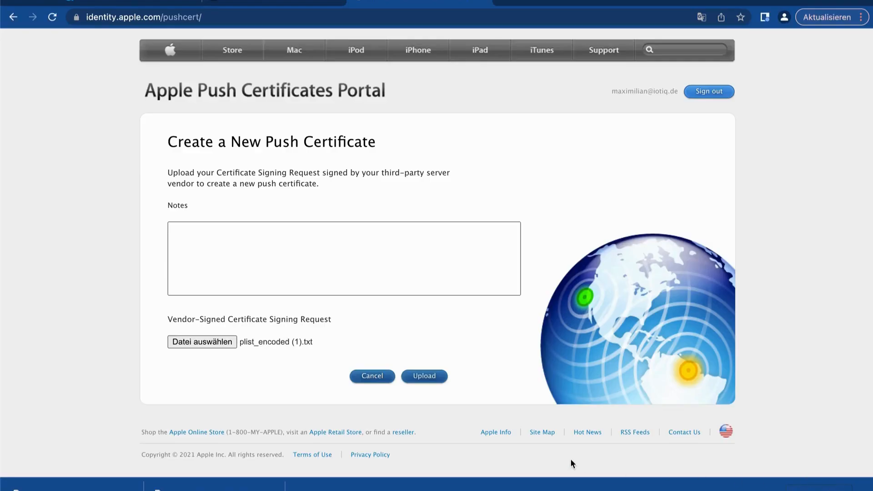
{"action": "left_click", "coordinate": [428, 381]}
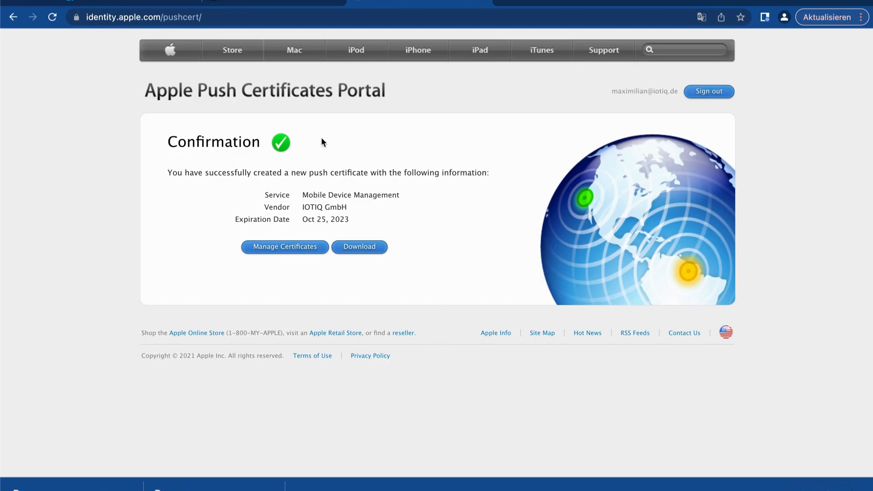
{"action": "left_click", "coordinate": [360, 247]}
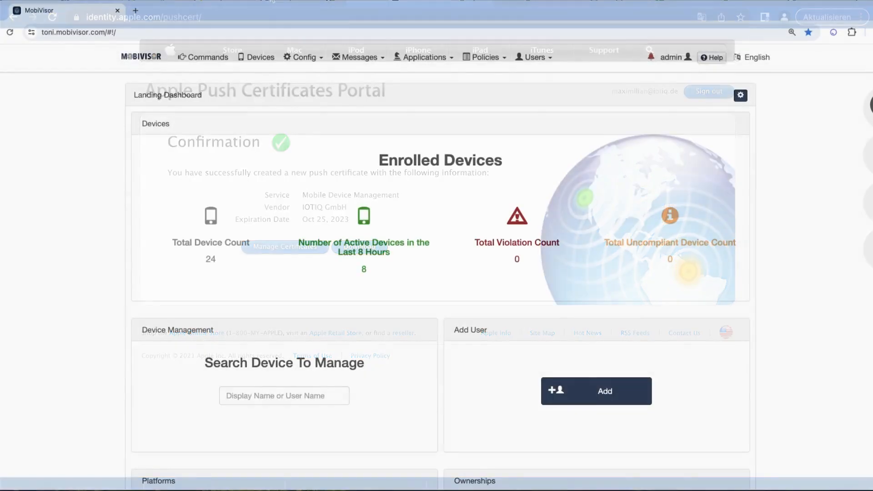
Switch to MobiVisor and show where the signed APNS certificate file is chosen in the renewal options, without selecting a file
{"action": "left_click", "coordinate": [304, 57]}
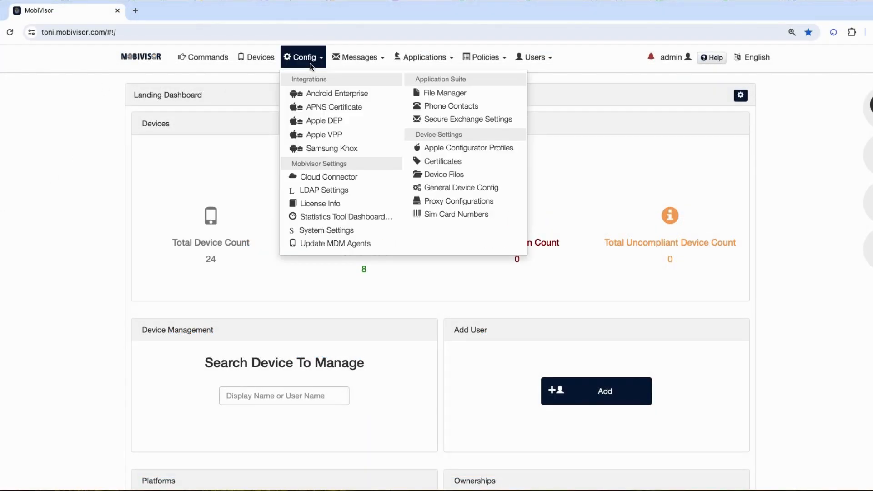
{"action": "left_click", "coordinate": [328, 106]}
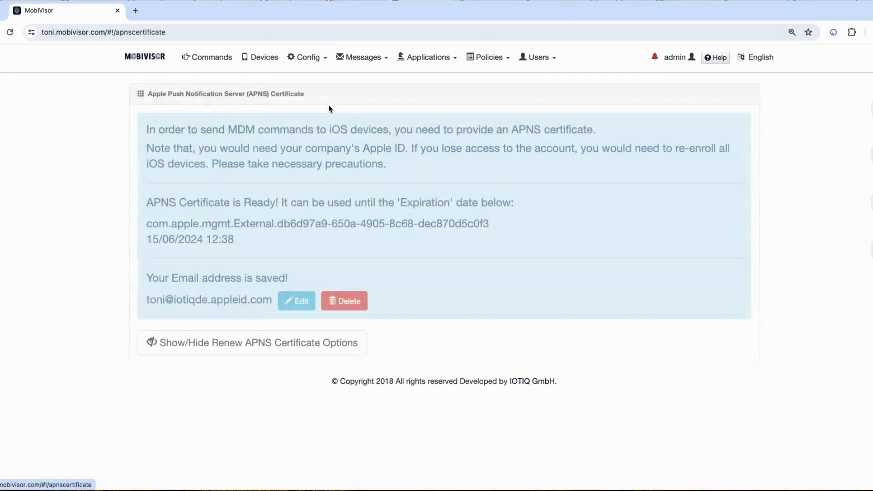
{"action": "left_click", "coordinate": [263, 338]}
{"action": "scroll", "coordinate": [215, 323], "scroll_direction": "down", "scroll_amount": 1}
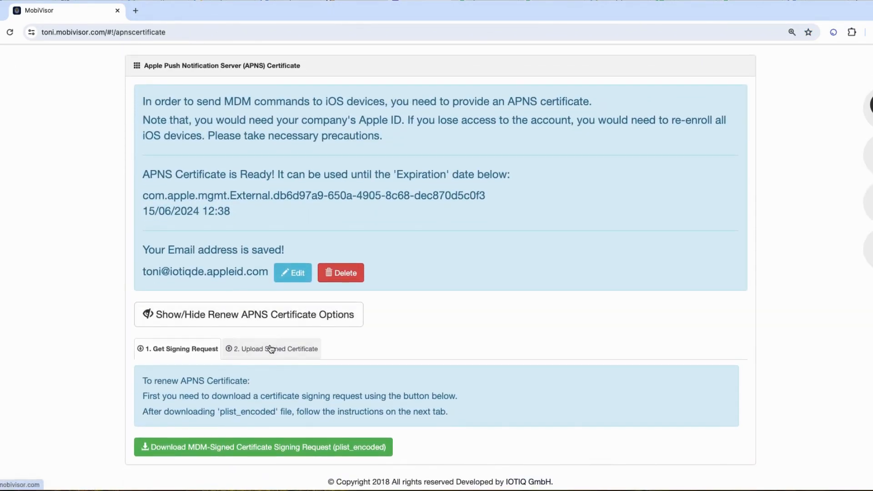
{"action": "left_click", "coordinate": [271, 349]}
{"action": "scroll", "coordinate": [216, 312], "scroll_direction": "down", "scroll_amount": 6}
{"action": "scroll", "coordinate": [218, 312], "scroll_direction": "down", "scroll_amount": 10}
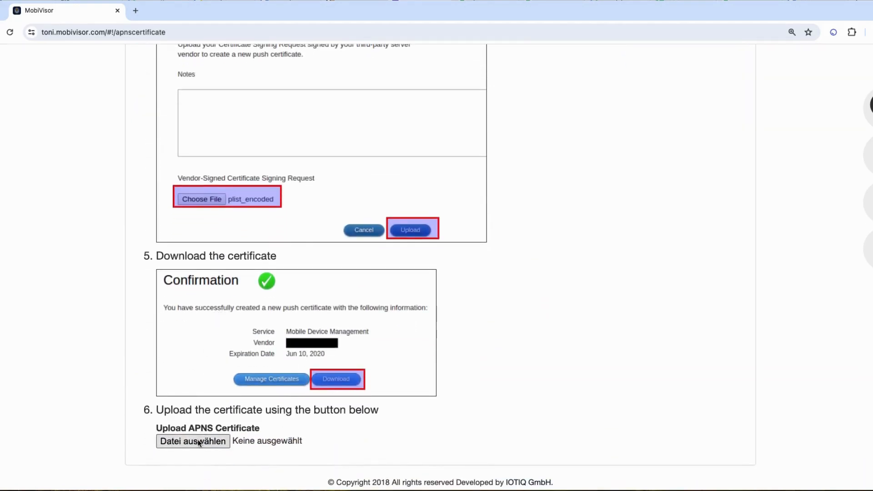
{"action": "left_click", "coordinate": [198, 440]}
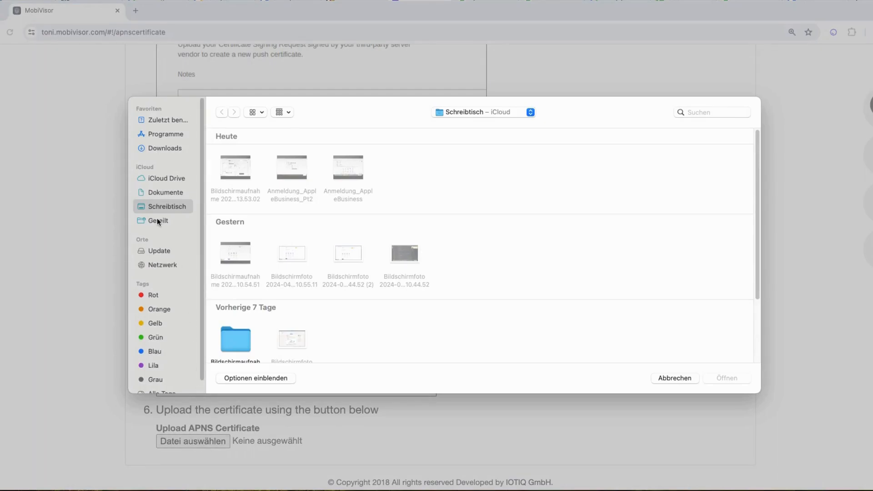
{"action": "left_click", "coordinate": [687, 378]}
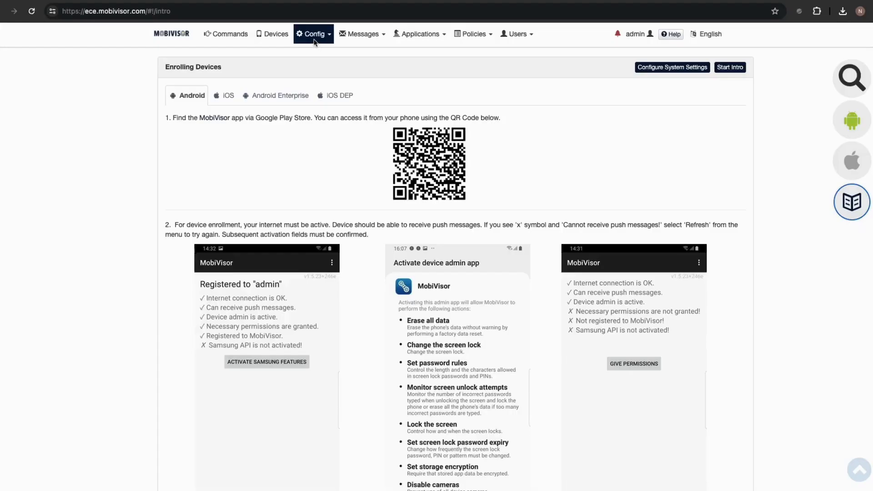
Open MobiVisor's Apple DEP integration and download the MDM DEP certificate
{"action": "left_click", "coordinate": [313, 34]}
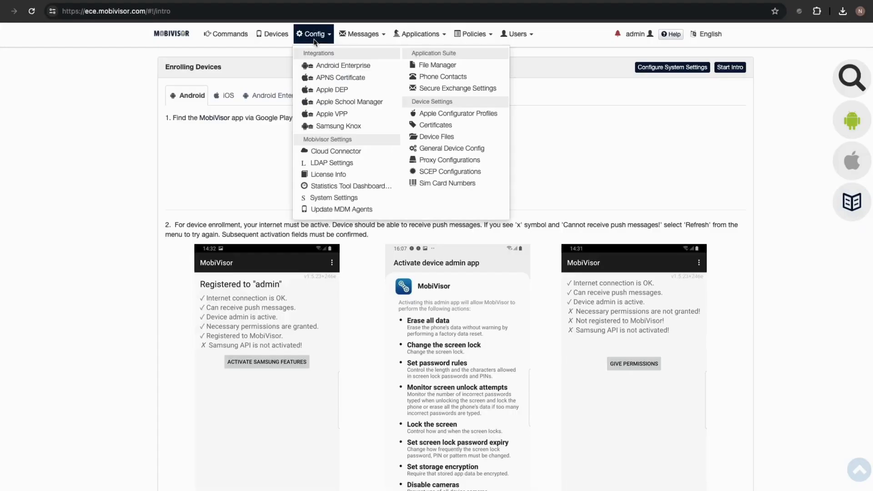
{"action": "left_click", "coordinate": [333, 90]}
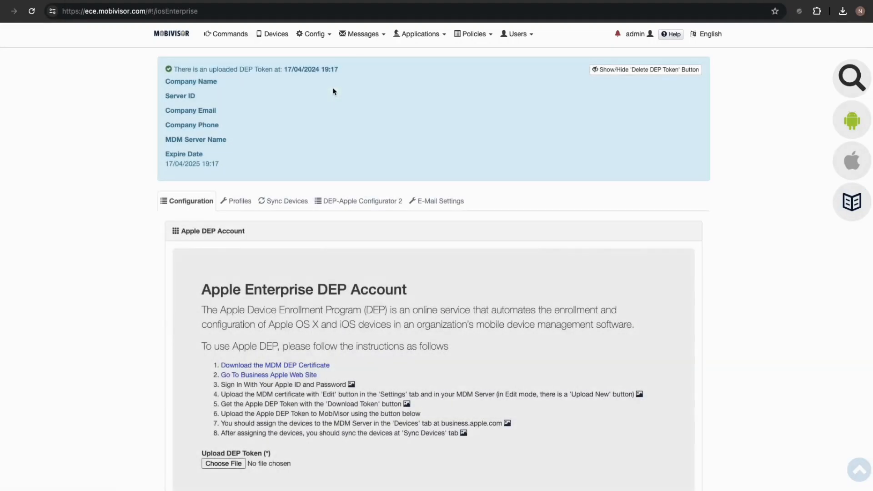
{"action": "scroll", "coordinate": [324, 284], "scroll_direction": "down", "scroll_amount": 2}
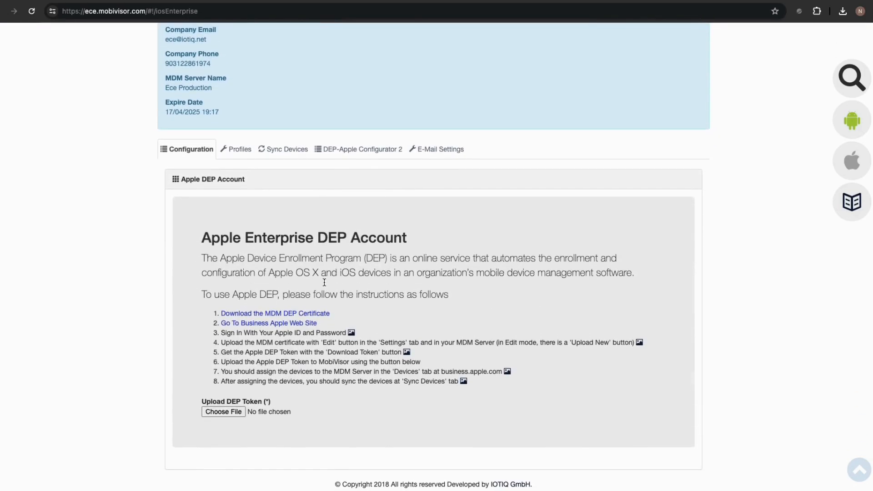
{"action": "left_click", "coordinate": [324, 314]}
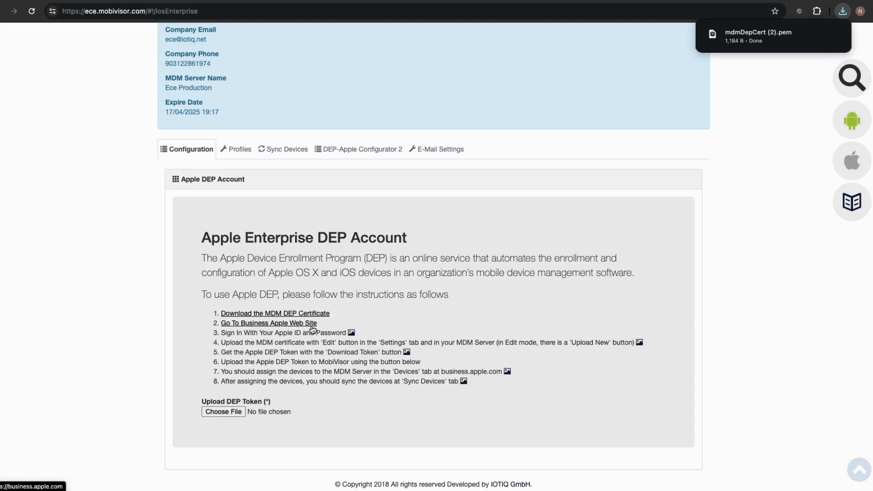
Switch to Apple Business Manager through the DEP instructions and open the account preferences
{"action": "left_click", "coordinate": [312, 324]}
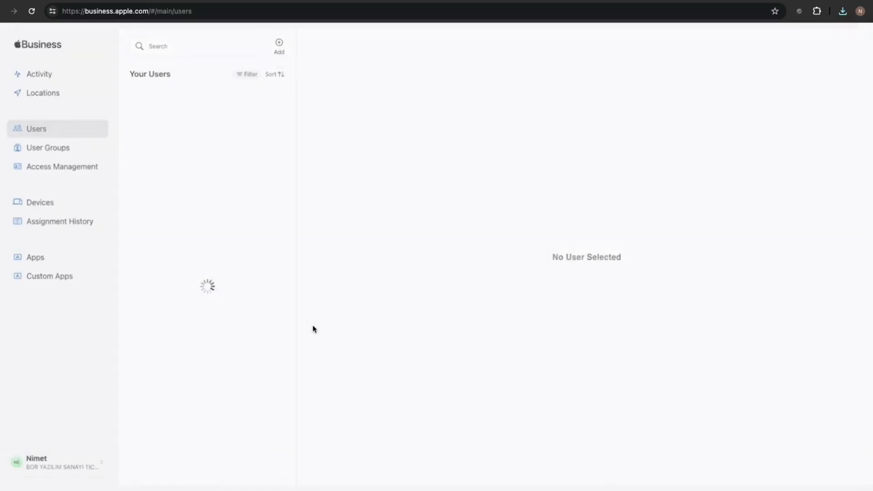
{"action": "left_click", "coordinate": [83, 467]}
{"action": "left_click", "coordinate": [65, 365]}
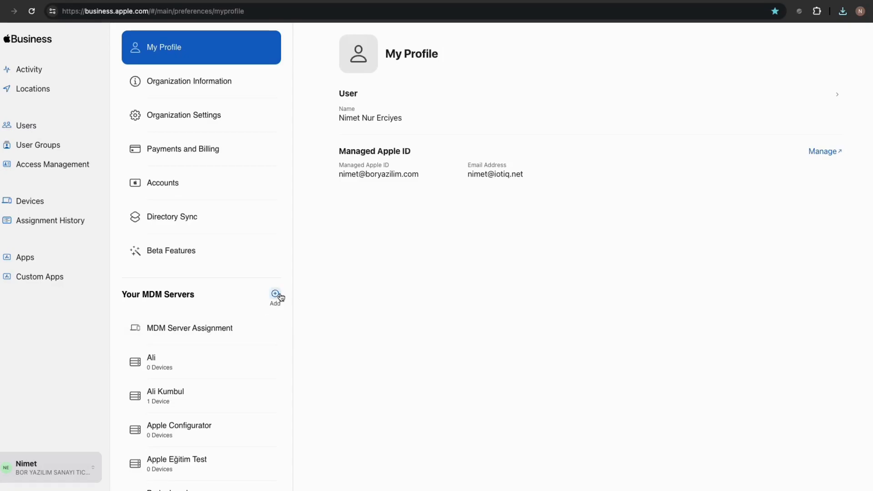
Add a new MDM server and name it Test MDM Server
{"action": "left_click", "coordinate": [277, 296]}
{"action": "left_click", "coordinate": [359, 128]}
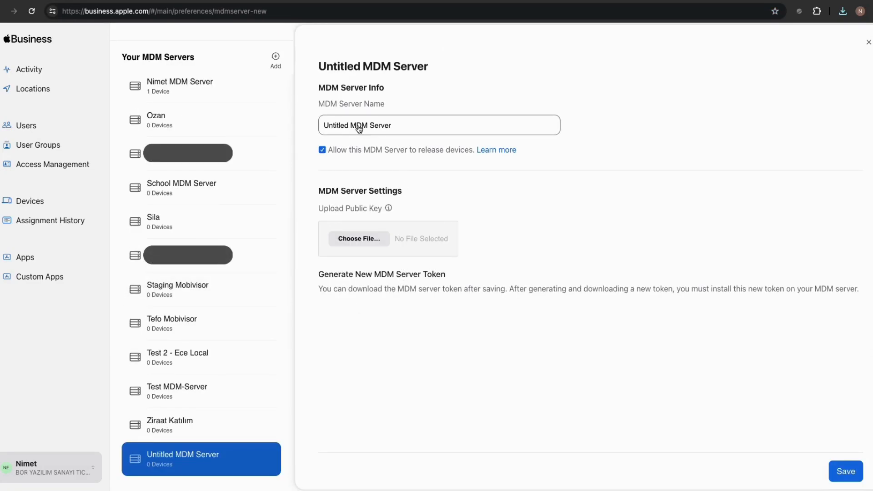
{"action": "double_click", "coordinate": [334, 128]}
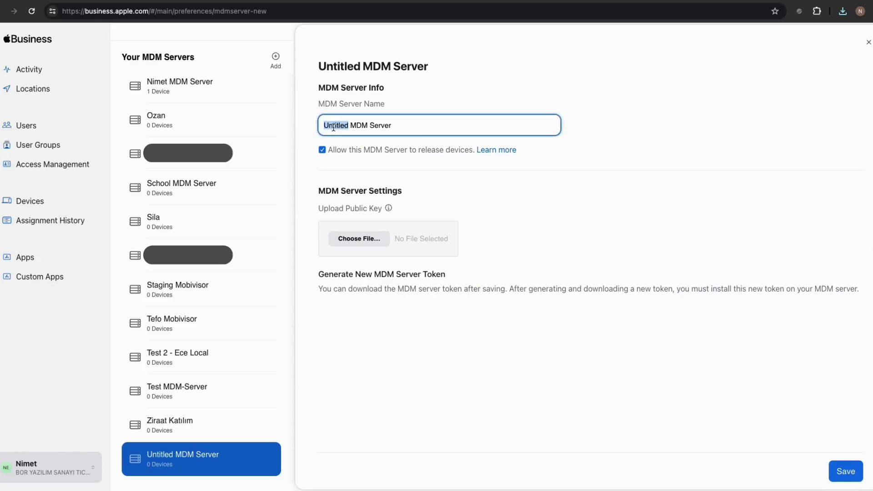
{"action": "type", "text": "Test"}
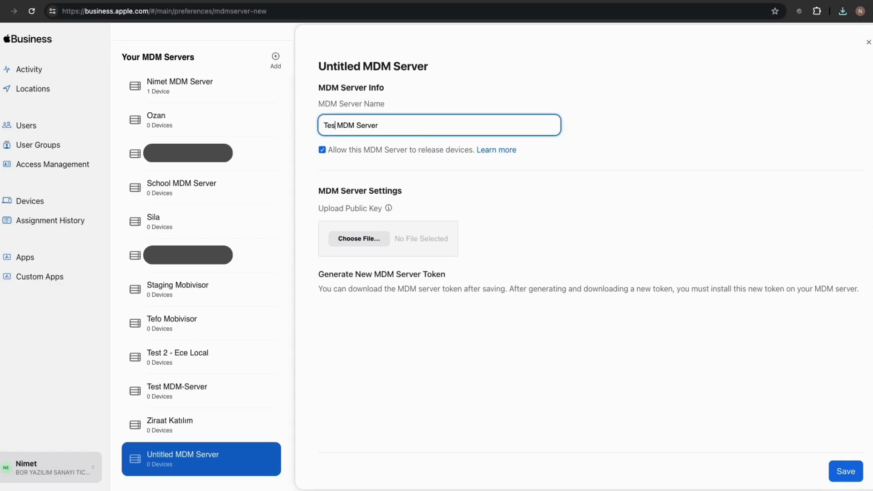
Upload mdmDepCert (2).pem from Downloads as the new MDM server's public key
{"action": "left_click", "coordinate": [352, 239]}
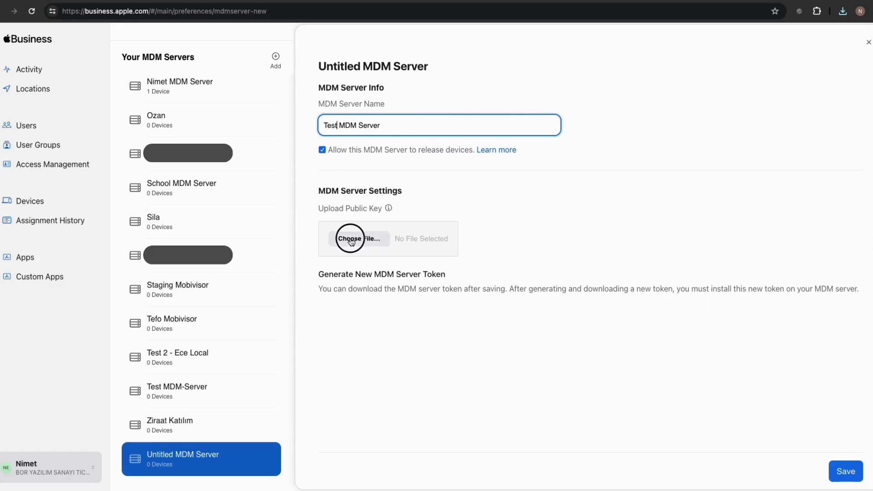
{"action": "scroll", "coordinate": [369, 238], "scroll_direction": "down", "scroll_amount": 10}
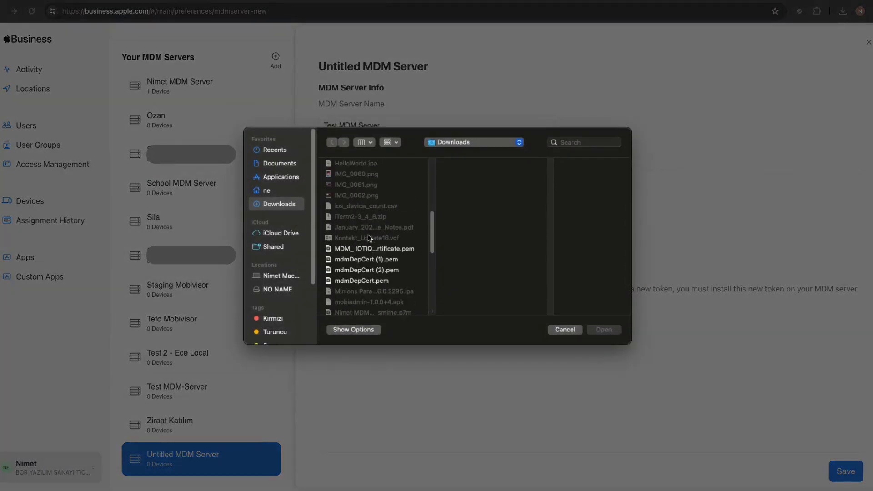
{"action": "left_click", "coordinate": [369, 270]}
{"action": "left_click", "coordinate": [605, 331]}
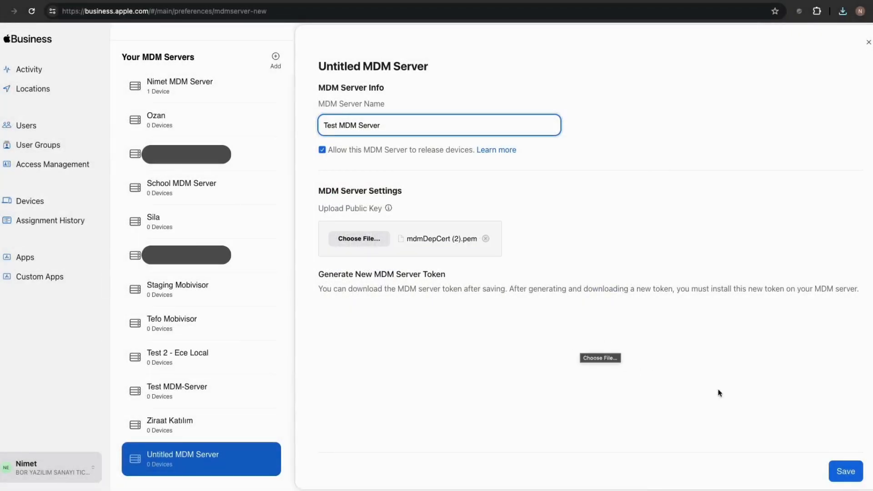
Save the new MDM server and download its server token
{"action": "left_click", "coordinate": [844, 472]}
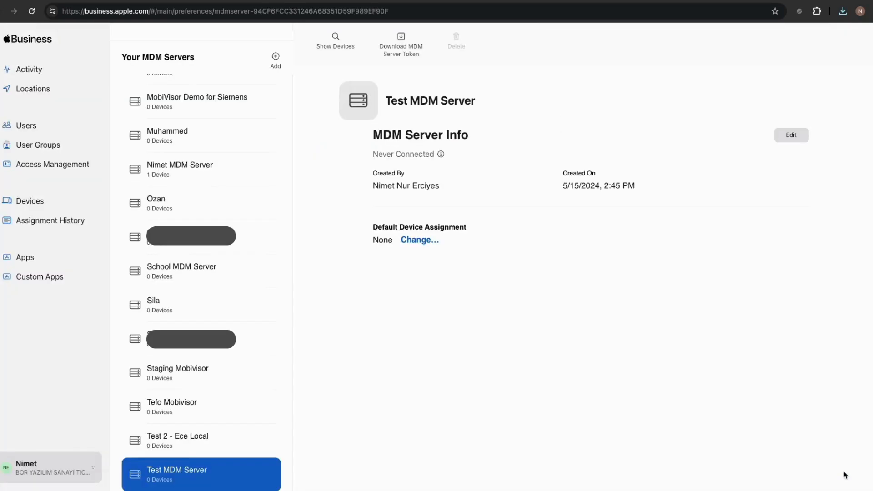
{"action": "left_click", "coordinate": [401, 37]}
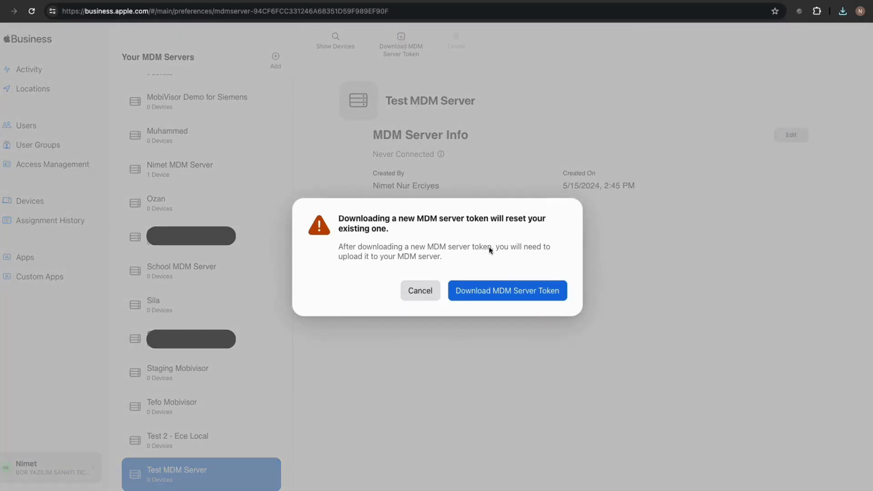
{"action": "left_click", "coordinate": [518, 289]}
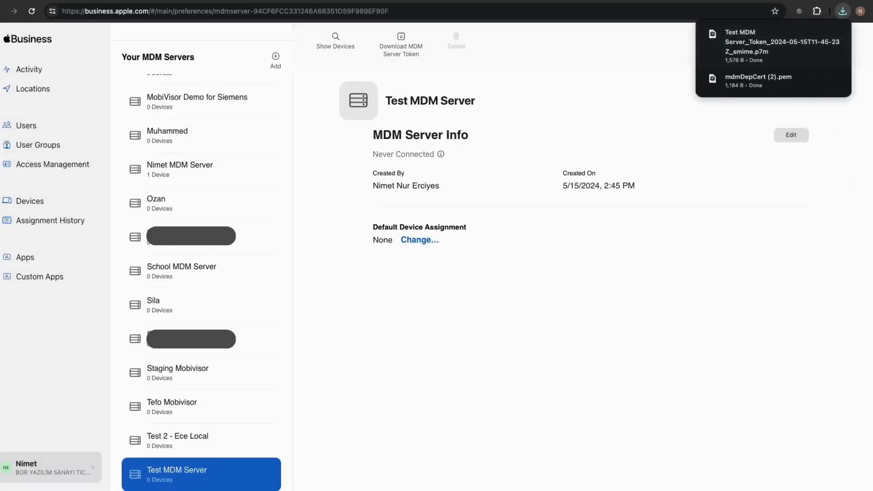
Switch back to MobiVisor and upload the Test MDM Server .p7m token file from Downloads as the DEP token
{"action": "left_click", "coordinate": [409, 1]}
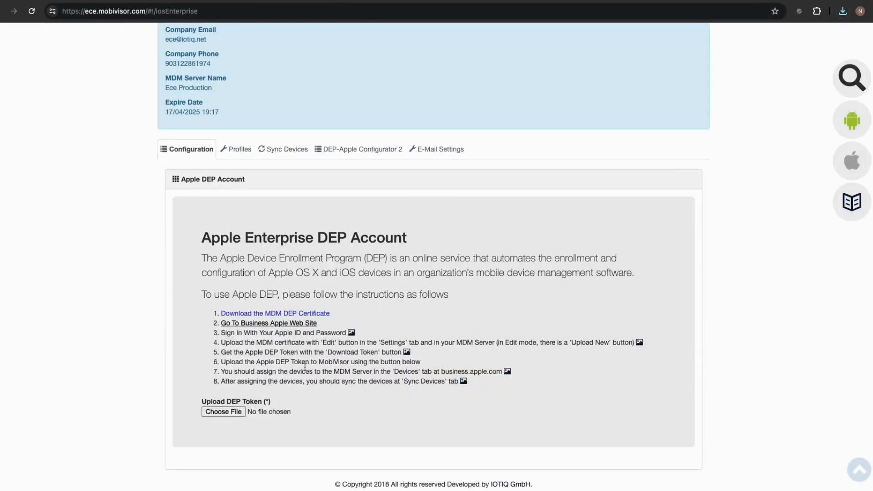
{"action": "left_click", "coordinate": [233, 412]}
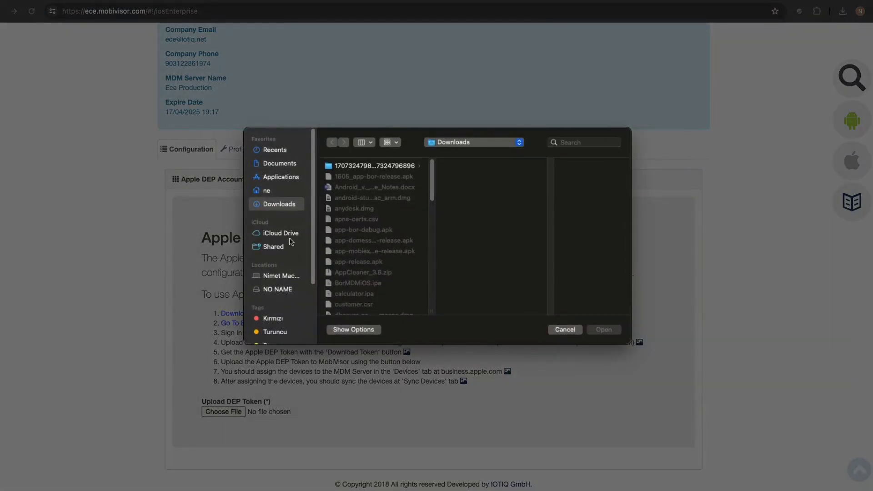
{"action": "scroll", "coordinate": [359, 227], "scroll_direction": "down", "scroll_amount": 5}
{"action": "scroll", "coordinate": [363, 248], "scroll_direction": "down", "scroll_amount": 10}
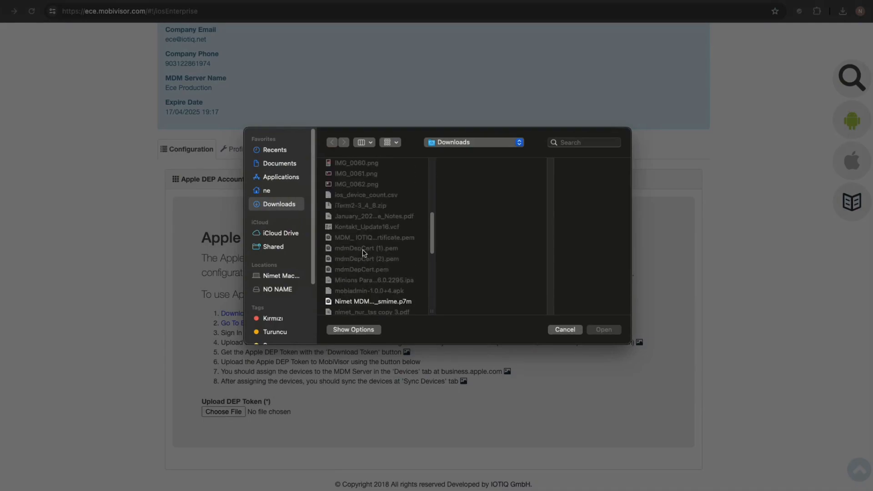
{"action": "scroll", "coordinate": [364, 253], "scroll_direction": "down", "scroll_amount": 10}
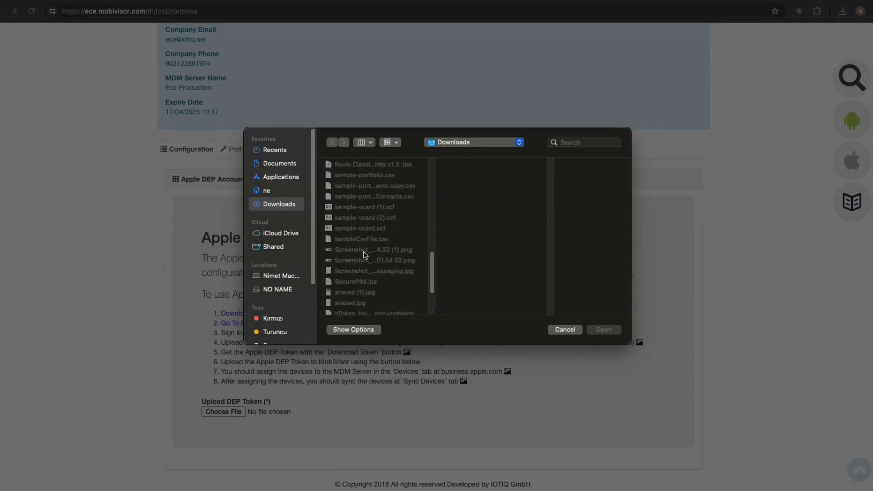
{"action": "left_click", "coordinate": [382, 274]}
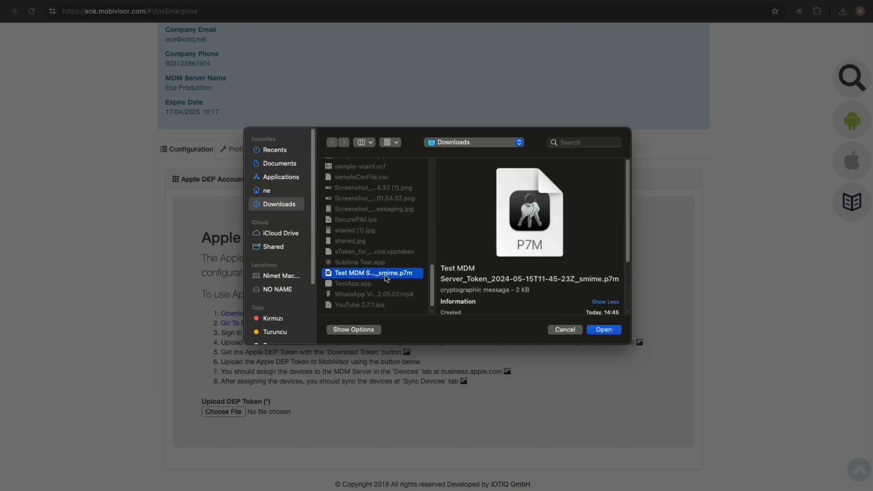
{"action": "left_click", "coordinate": [604, 330]}
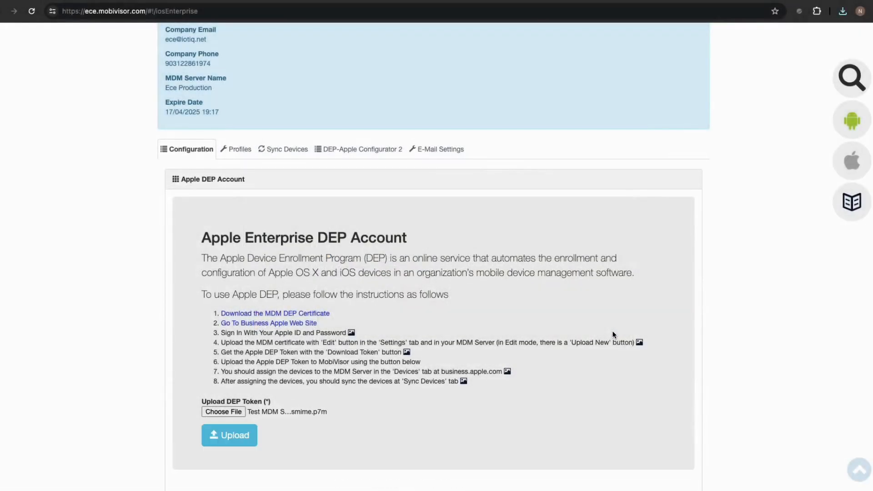
{"action": "left_click", "coordinate": [231, 443]}
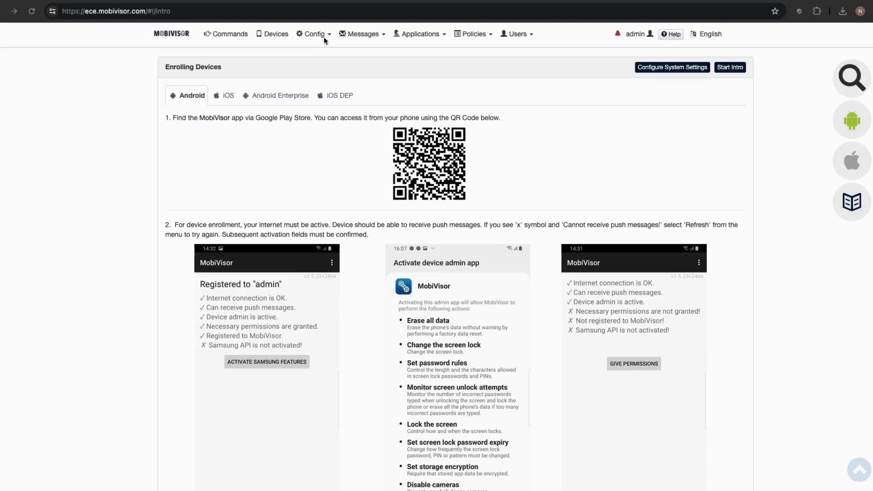
Open the Apple VPP configuration in MobiVisor and follow its link to the Apple Business website
{"action": "left_click", "coordinate": [329, 40]}
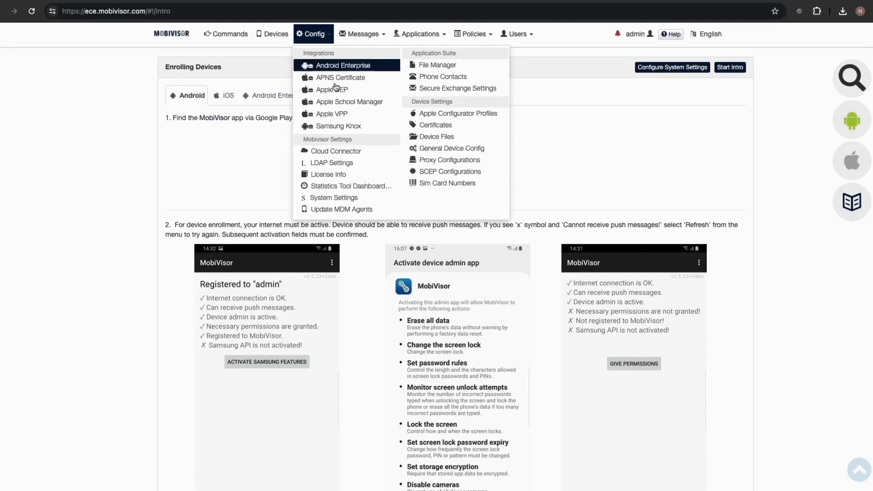
{"action": "left_click", "coordinate": [345, 113]}
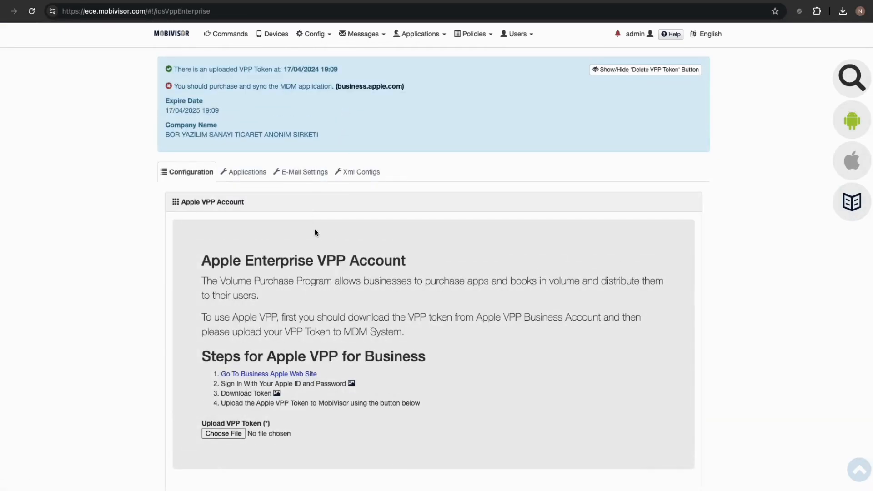
{"action": "scroll", "coordinate": [314, 234], "scroll_direction": "down", "scroll_amount": 1}
{"action": "left_click", "coordinate": [298, 354]}
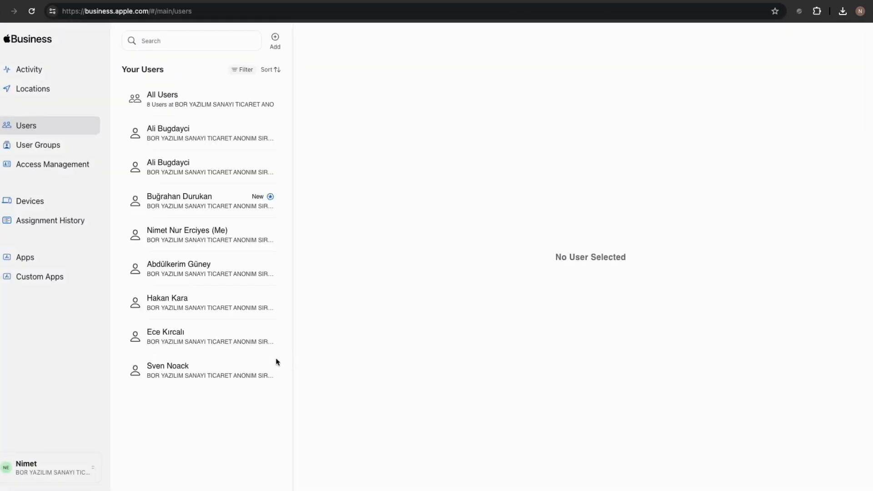
Open Payments and Billing in the Apple Business Manager preferences and download the content token for BOR YAZILIM SANAYI TICARET ANONIM SIRKETI
{"action": "left_click", "coordinate": [96, 469]}
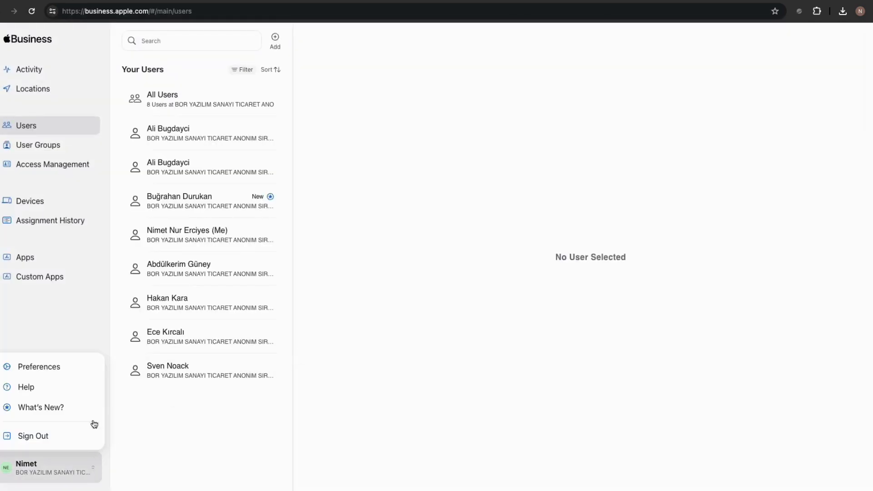
{"action": "left_click", "coordinate": [76, 367]}
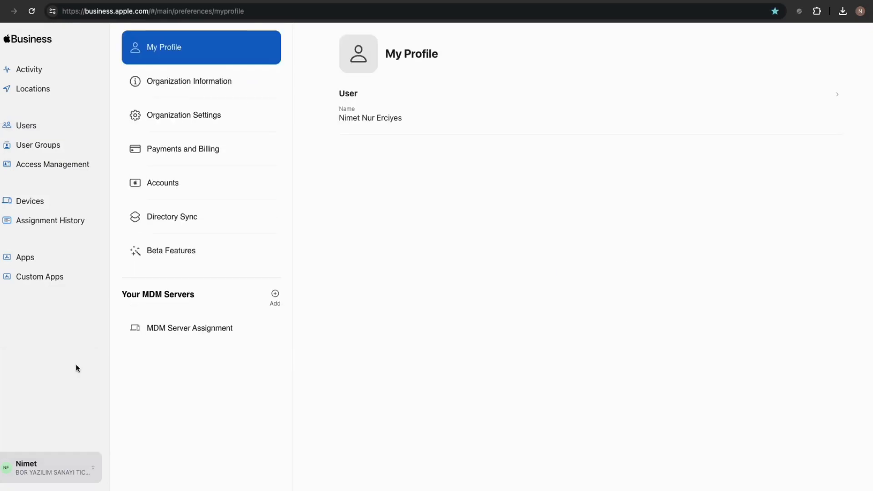
{"action": "left_click", "coordinate": [230, 155]}
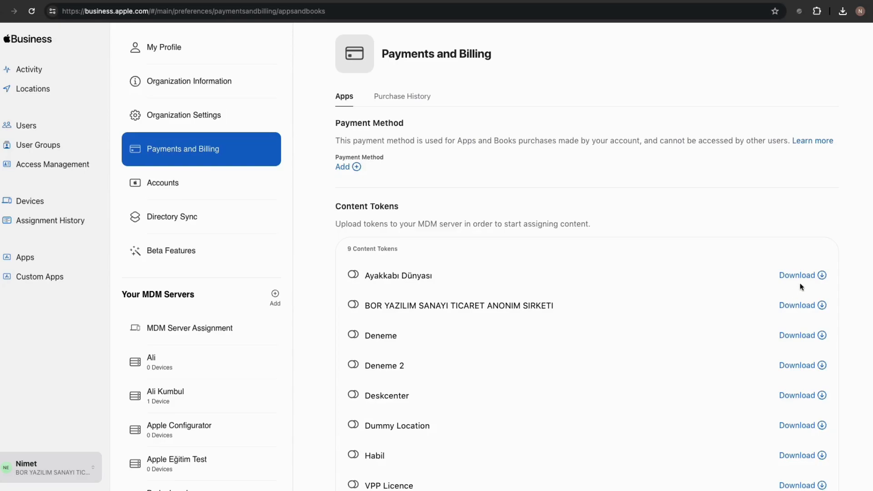
{"action": "scroll", "coordinate": [766, 304], "scroll_direction": "down", "scroll_amount": 1}
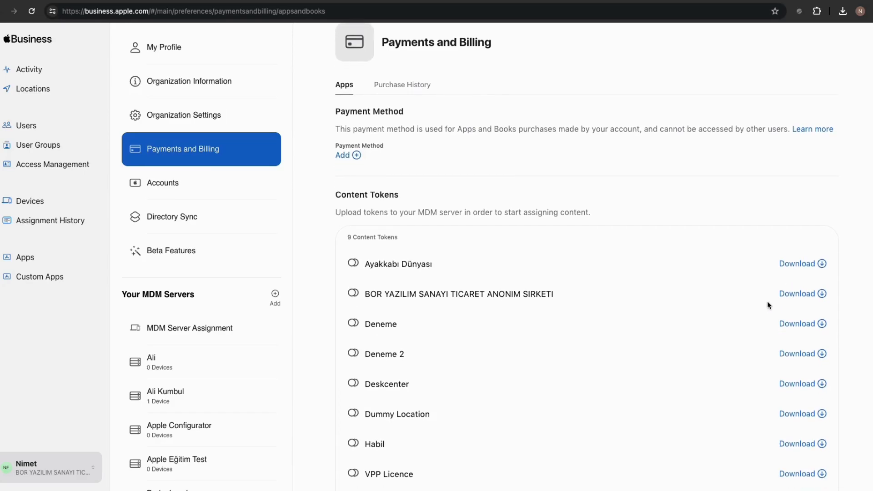
{"action": "left_click", "coordinate": [802, 296]}
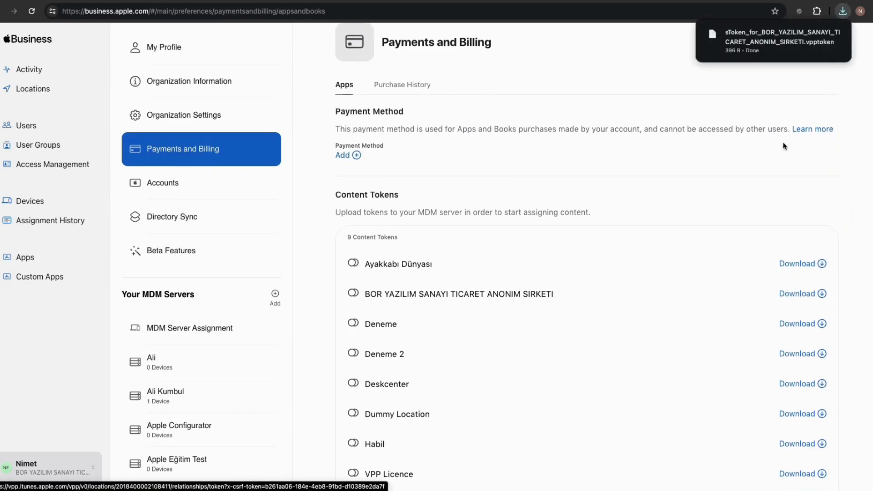
Switch back to MobiVisor and upload sToken_for_BOR_YAZILIM_SANAYI_TICARET_ANONIM_SIRKETI.vpptoken from Downloads as the VPP token
{"action": "left_click", "coordinate": [756, 1]}
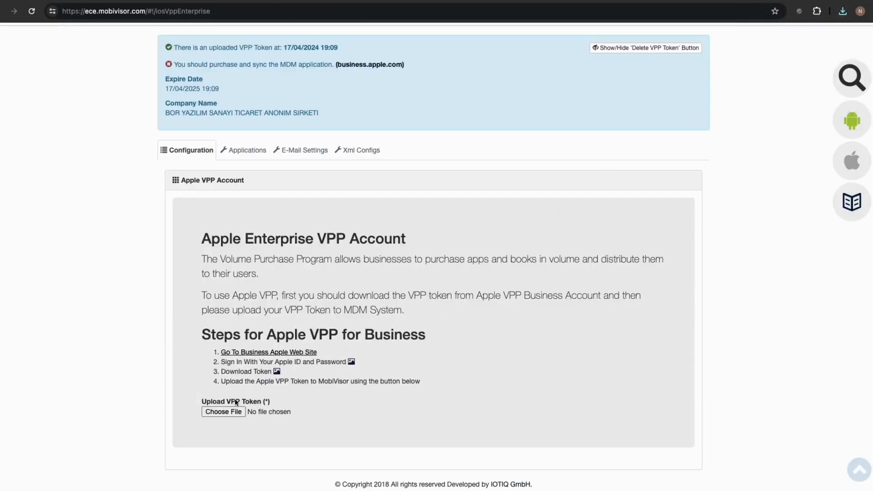
{"action": "left_click", "coordinate": [224, 413]}
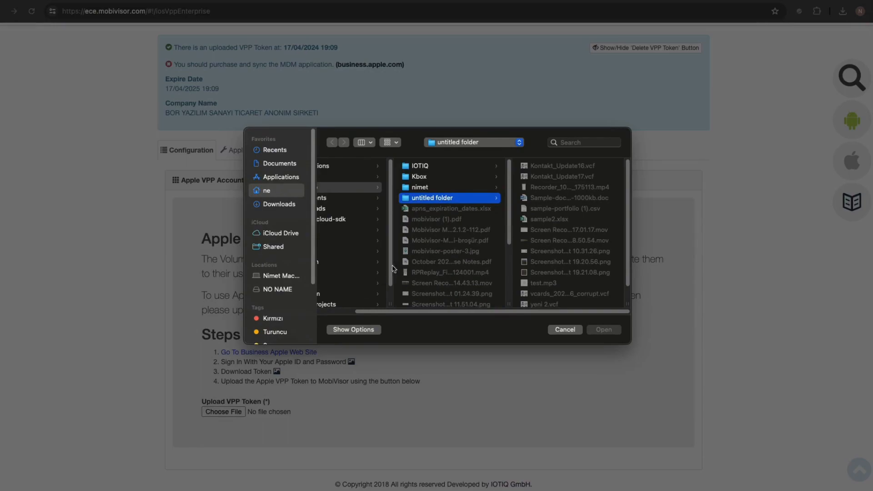
{"action": "left_click", "coordinate": [291, 205]}
{"action": "scroll", "coordinate": [359, 227], "scroll_direction": "down", "scroll_amount": 3}
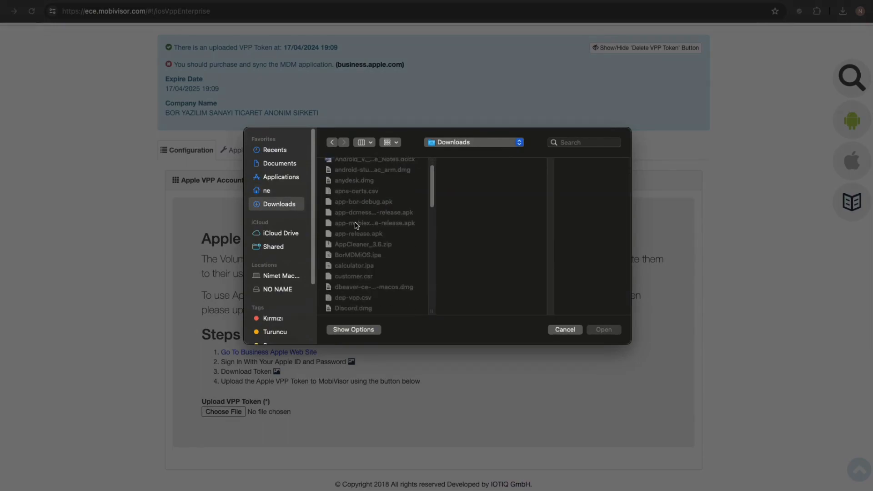
{"action": "scroll", "coordinate": [362, 235], "scroll_direction": "down", "scroll_amount": 10}
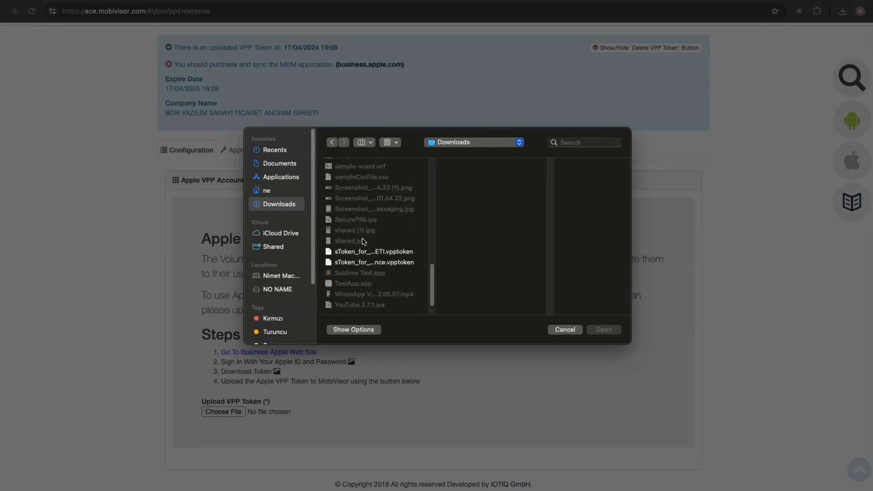
{"action": "left_click", "coordinate": [371, 252]}
{"action": "left_click", "coordinate": [601, 330]}
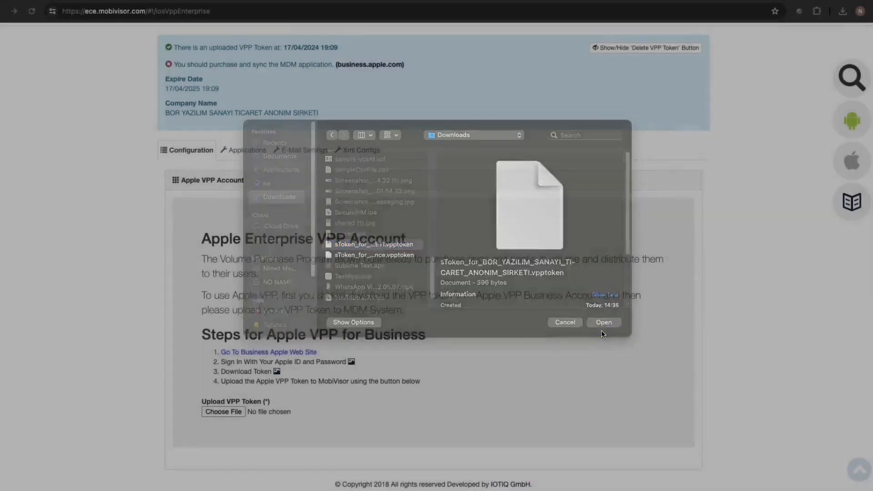
{"action": "left_click", "coordinate": [235, 438]}
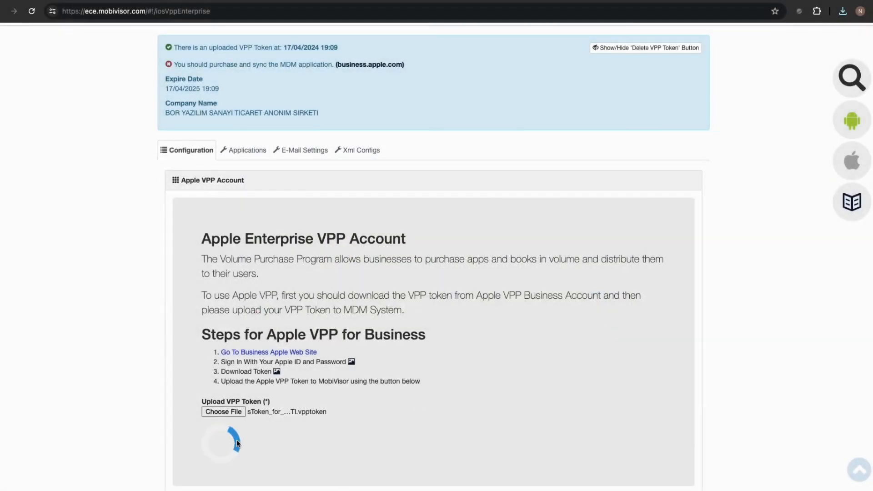